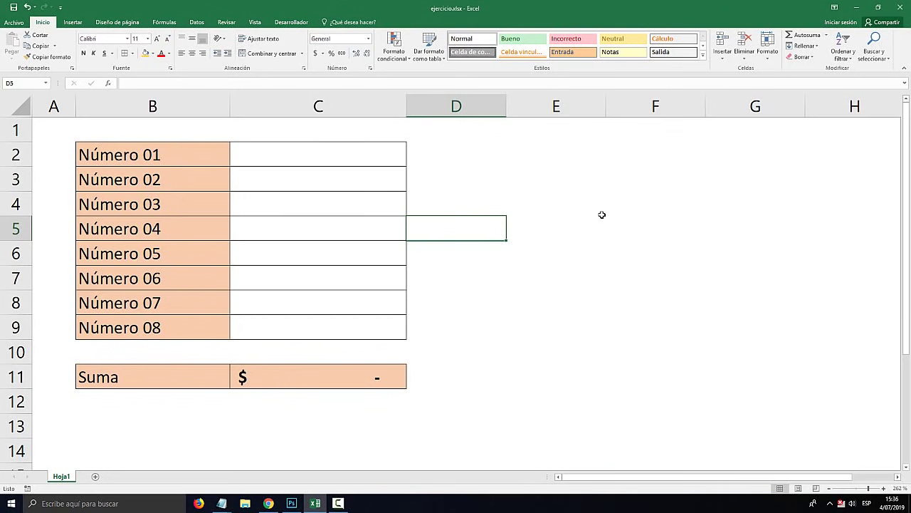
Enter 10 in each of C2, C3 and C4
{"action": "left_click", "coordinate": [192, 235]}
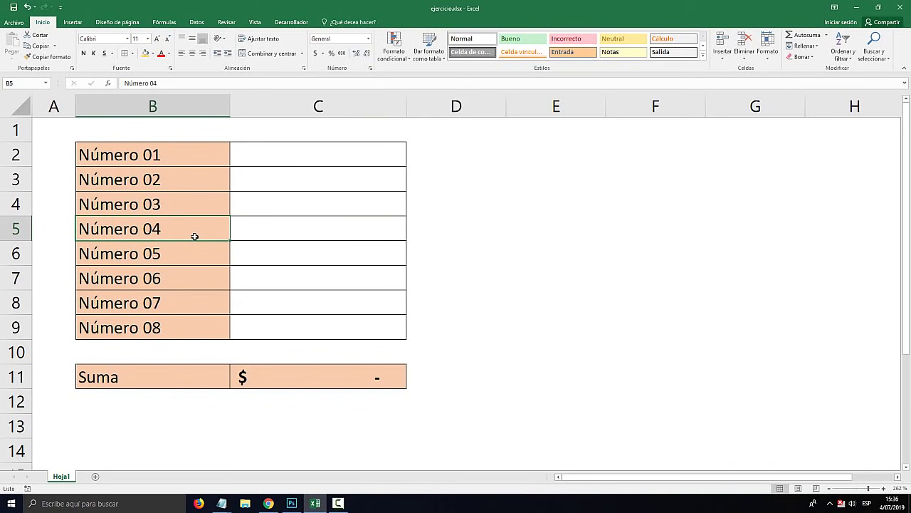
{"action": "left_click", "coordinate": [246, 234]}
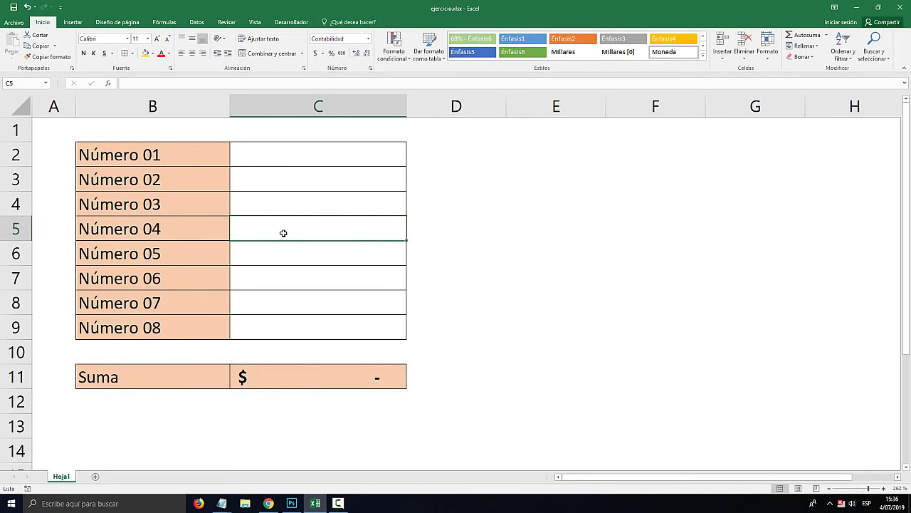
{"action": "left_click", "coordinate": [296, 275]}
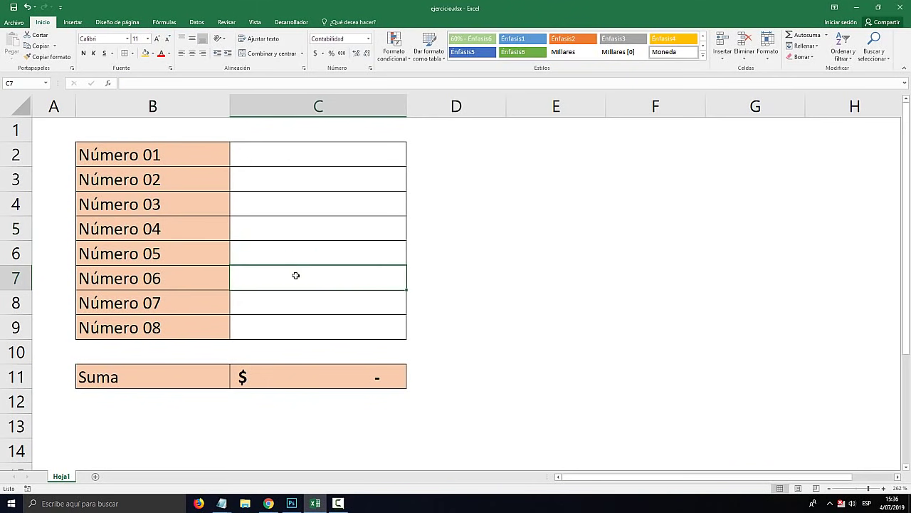
{"action": "left_click", "coordinate": [152, 221]}
{"action": "left_click", "coordinate": [125, 159]}
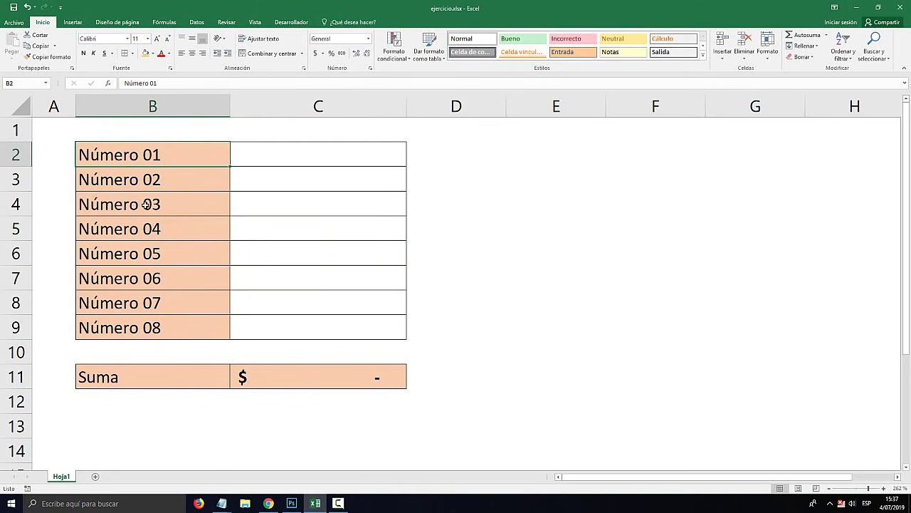
{"action": "left_click", "coordinate": [167, 329]}
{"action": "left_click", "coordinate": [288, 279]}
{"action": "left_click", "coordinate": [293, 161]}
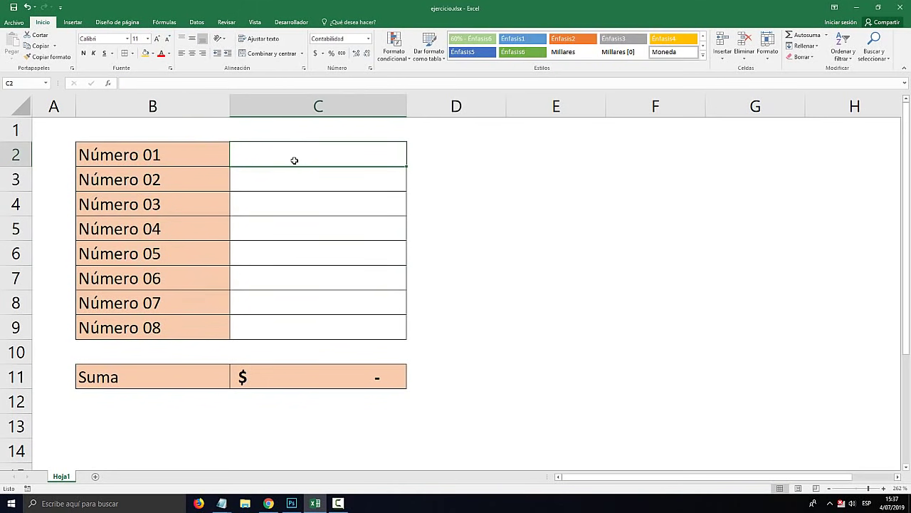
{"action": "type", "text": "10"}
{"action": "key", "text": "Return"}
{"action": "type", "text": "10"}
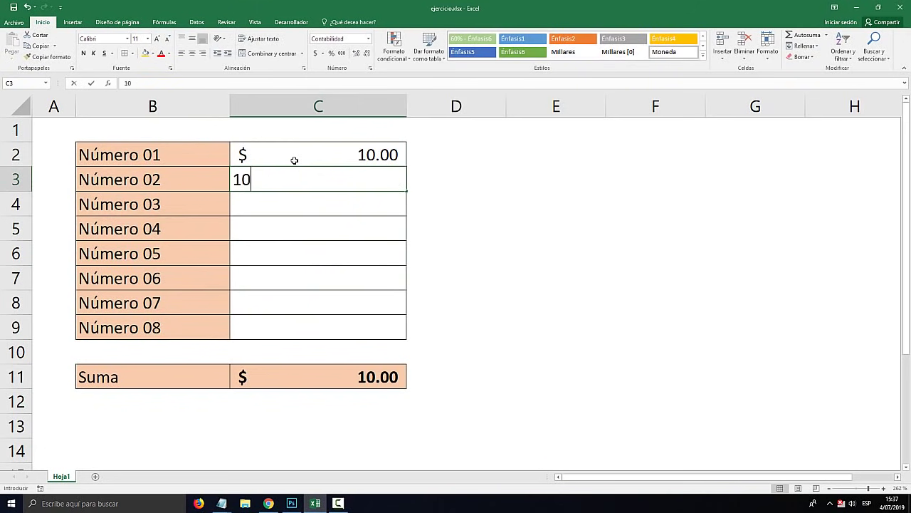
{"action": "key", "text": "Return"}
{"action": "type", "text": "10"}
{"action": "key", "text": "Return"}
Inspect the Suma formula =SUMA(C2:C9), delete it twice and restore it with Ctrl+Z
{"action": "left_click", "coordinate": [139, 370]}
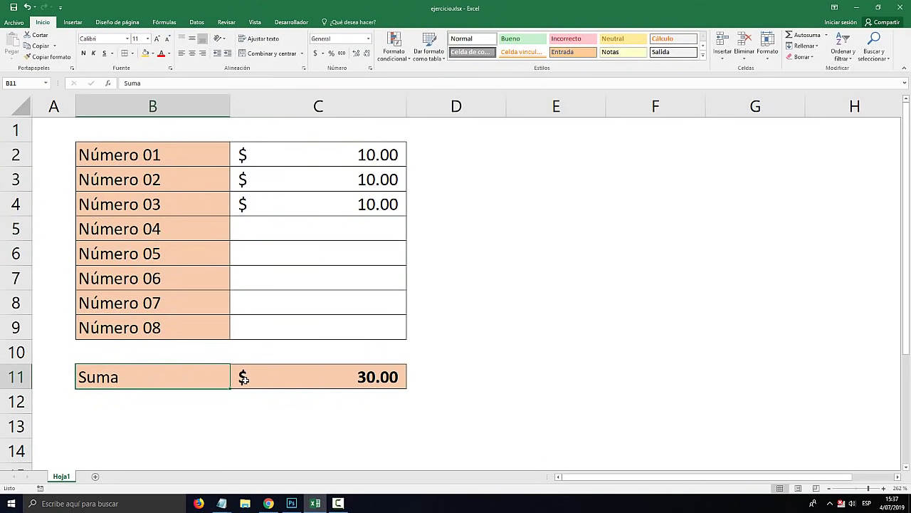
{"action": "left_click", "coordinate": [246, 378]}
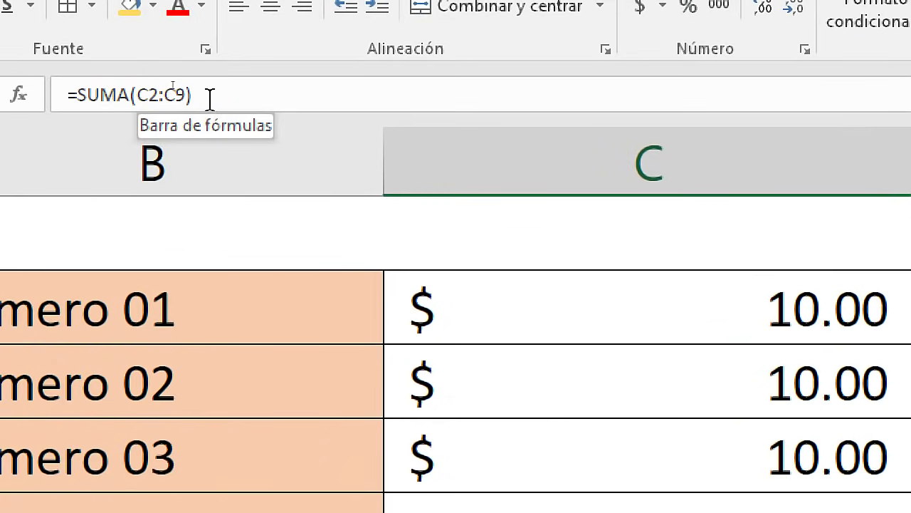
{"action": "left_click_drag", "start_coordinate": [171, 82], "coordinate": [122, 84]}
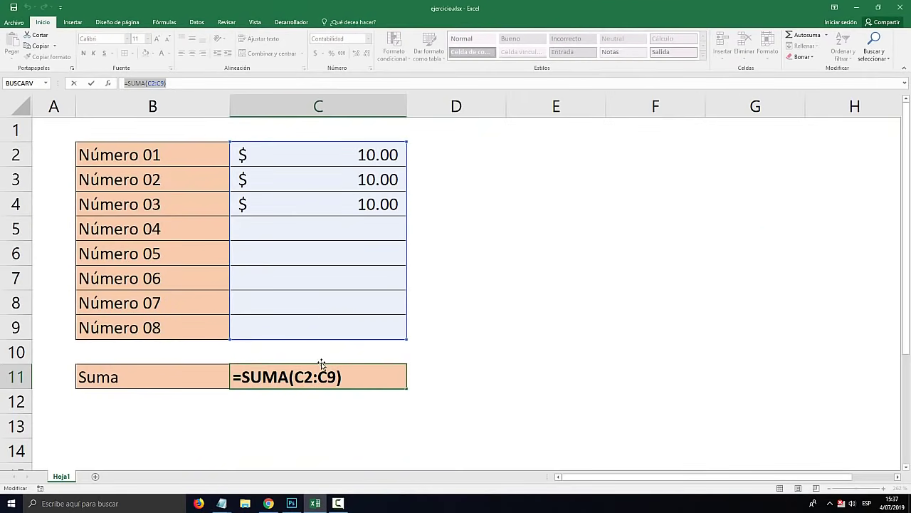
{"action": "key", "text": "Escape"}
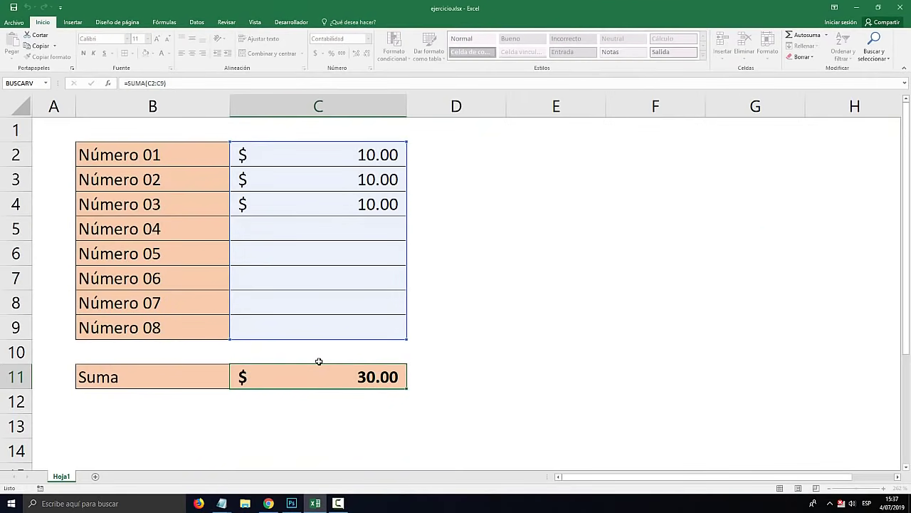
{"action": "key", "text": "Delete"}
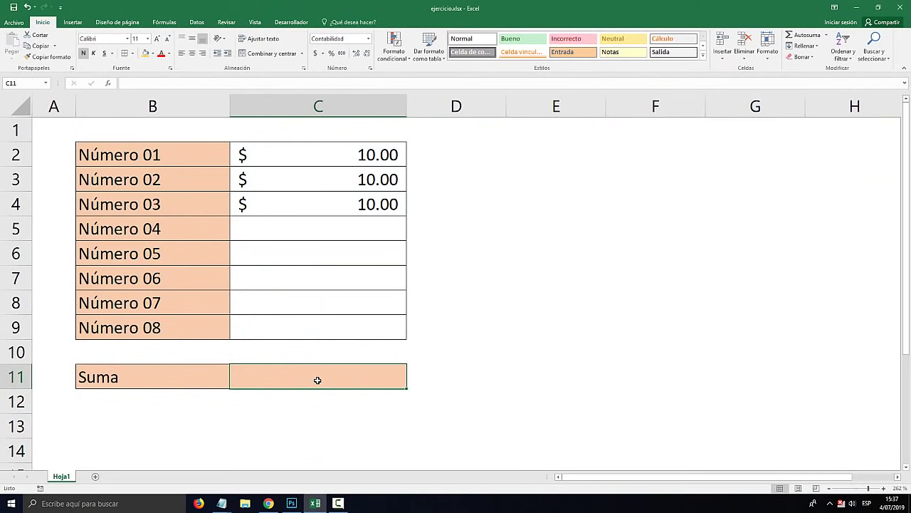
{"action": "key", "text": "ctrl+z"}
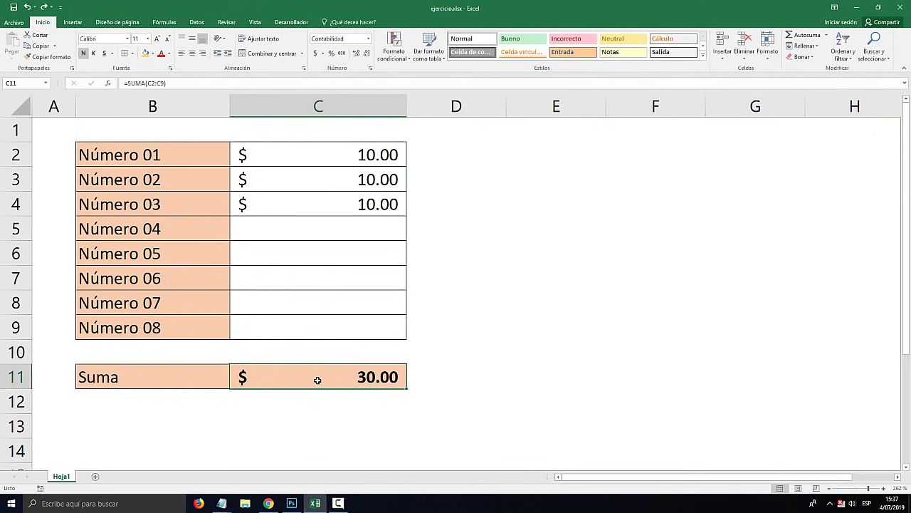
{"action": "key", "text": "Delete"}
{"action": "key", "text": "ctrl+z"}
Overwrite the B4 label with ASJKFASDF and cancel the unfinished ASDFASDF edit in B5
{"action": "left_click", "coordinate": [346, 234]}
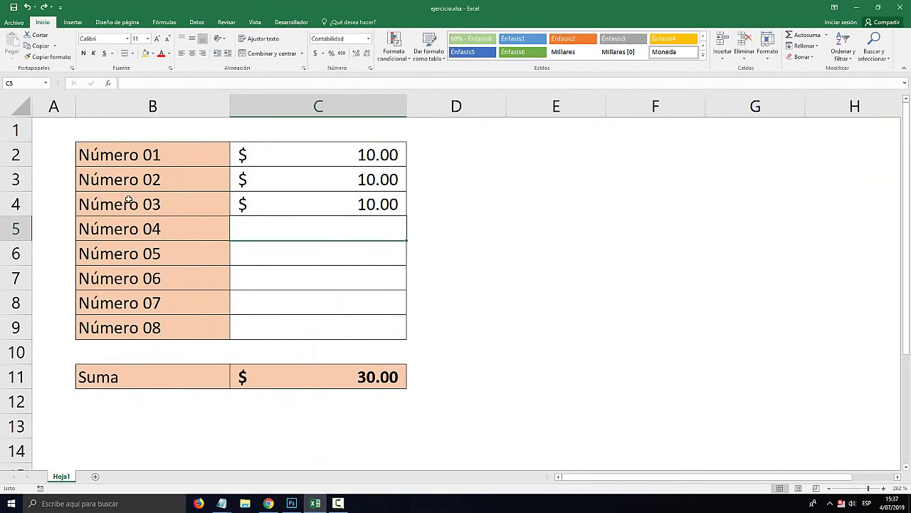
{"action": "left_click", "coordinate": [158, 199]}
{"action": "type", "text": "ASJKFASDF"}
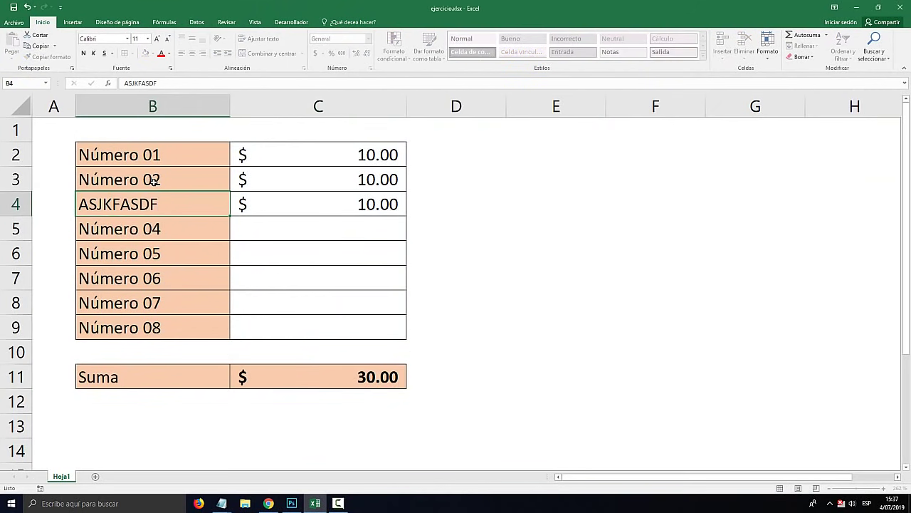
{"action": "key", "text": "Return"}
{"action": "type", "text": "ASDFASDF"}
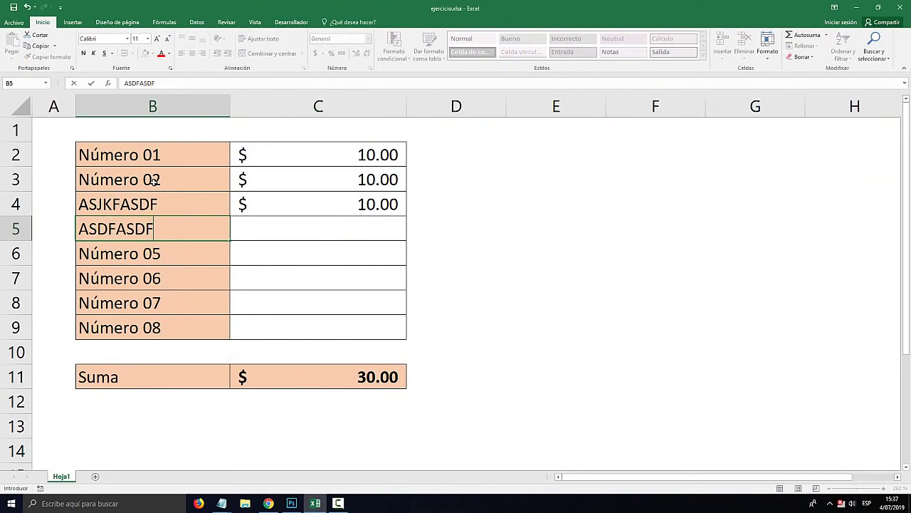
{"action": "key", "text": "Escape"}
Restore the Número labels by extending the B2:B3 series down to B5
{"action": "left_click", "coordinate": [154, 182]}
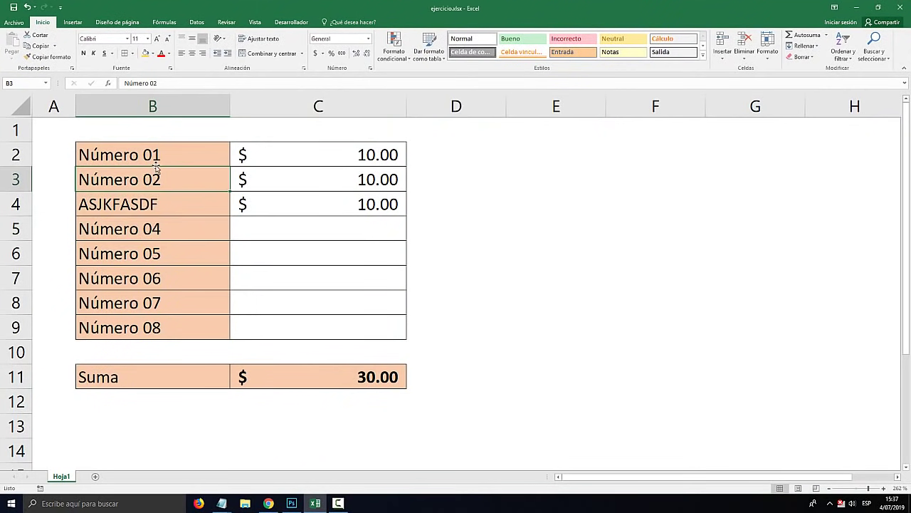
{"action": "left_click_drag", "start_coordinate": [153, 156], "coordinate": [155, 180]}
{"action": "left_click_drag", "start_coordinate": [230, 191], "coordinate": [220, 230]}
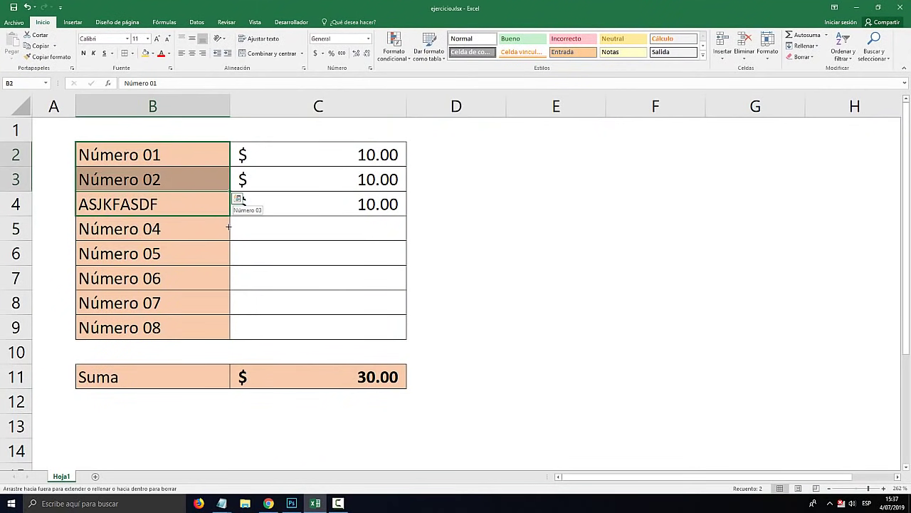
Clear the $10.00 values from C2:C4
{"action": "left_click", "coordinate": [294, 236]}
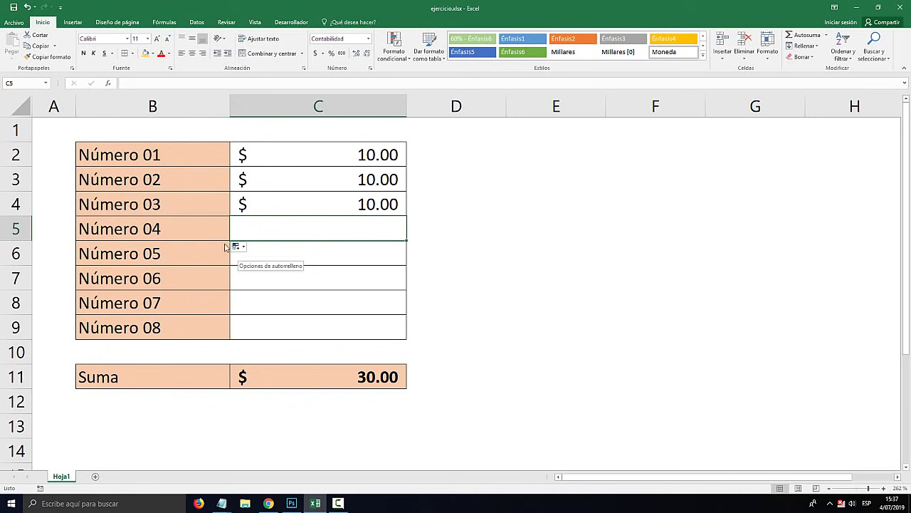
{"action": "left_click", "coordinate": [311, 185]}
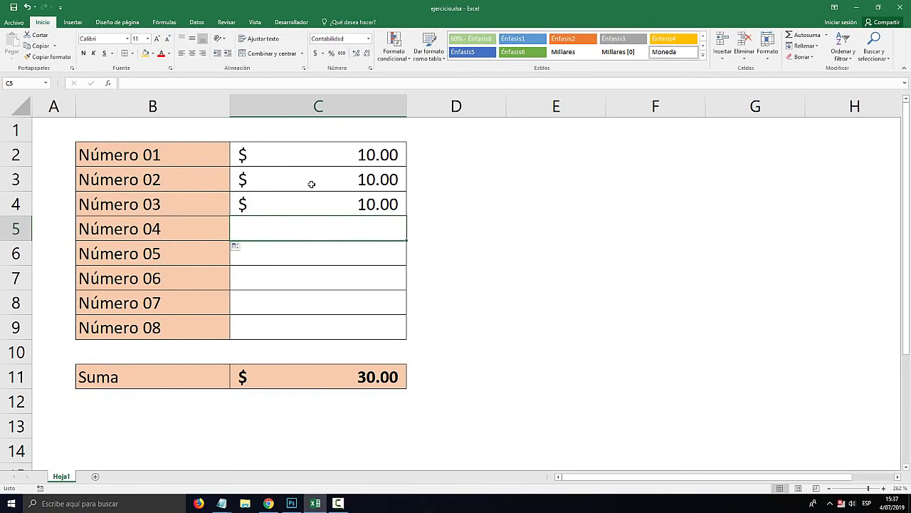
{"action": "left_click_drag", "start_coordinate": [279, 151], "coordinate": [285, 214]}
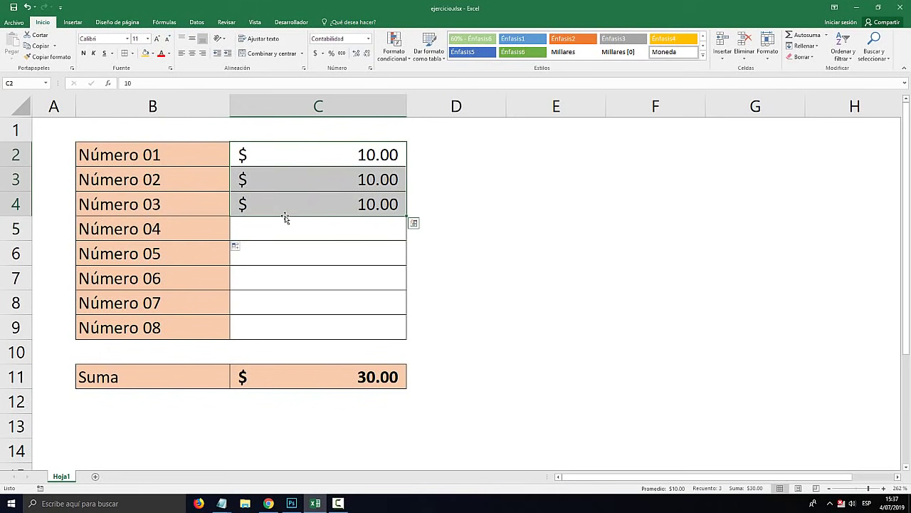
{"action": "key", "text": "Delete"}
{"action": "left_click", "coordinate": [499, 274]}
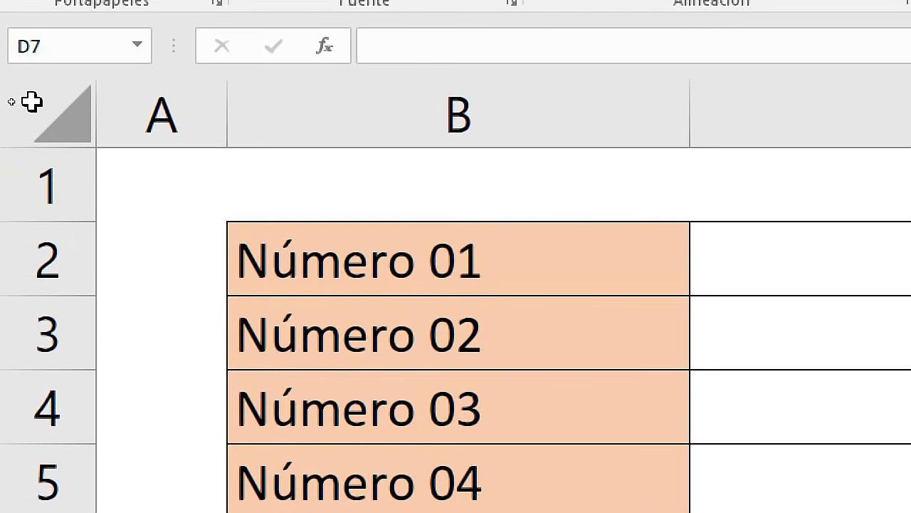
For the whole sheet, tick Oculta alongside Bloqueada on the Formato de celdas Proteger tab
{"action": "right_click", "coordinate": [17, 103]}
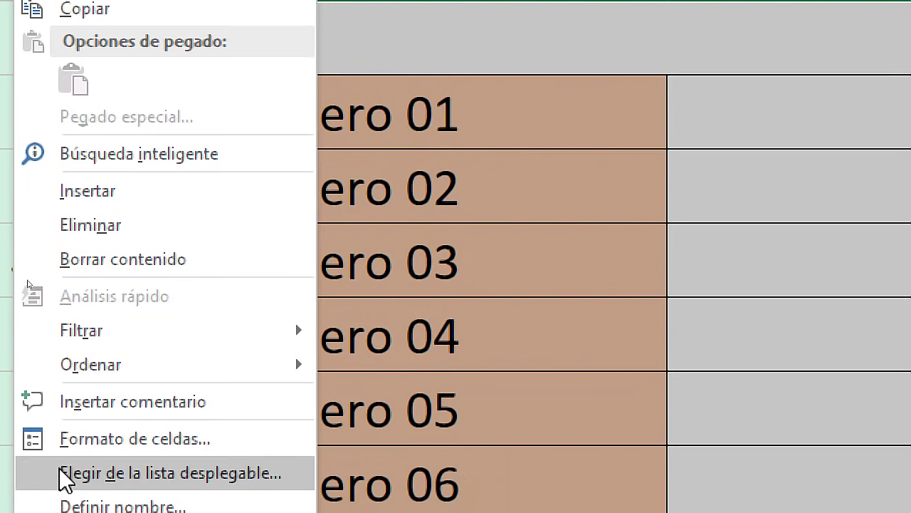
{"action": "left_click", "coordinate": [124, 412]}
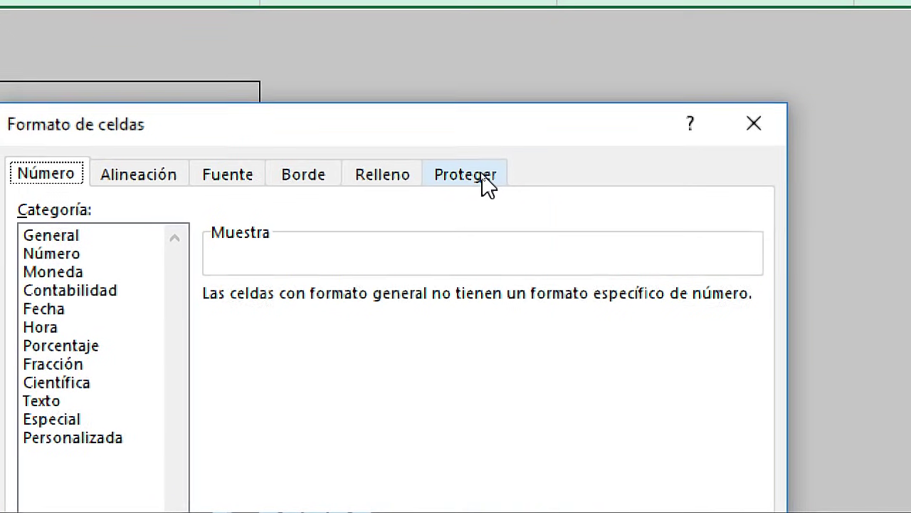
{"action": "left_click", "coordinate": [483, 182]}
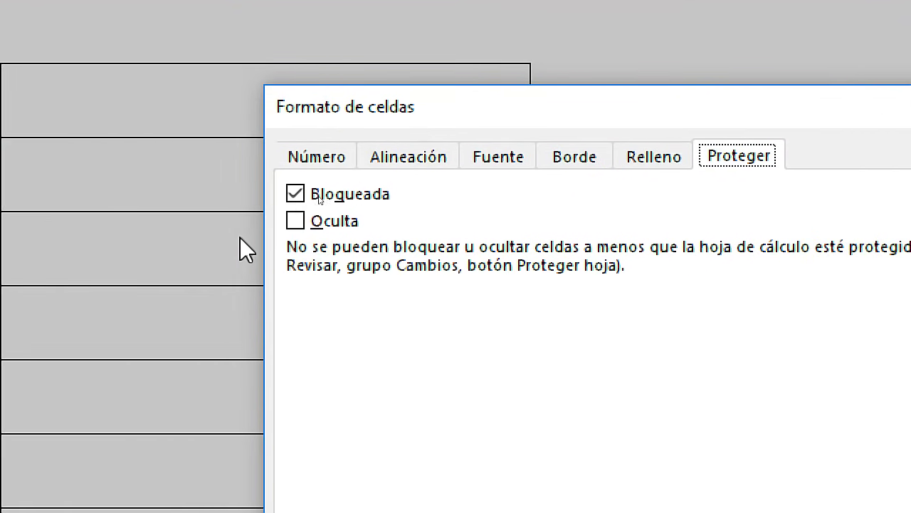
{"action": "left_click", "coordinate": [295, 222]}
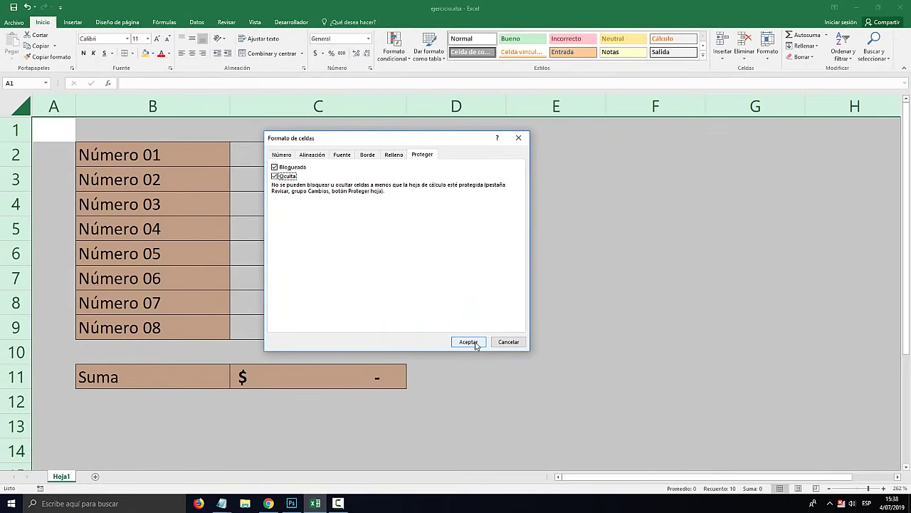
{"action": "left_click", "coordinate": [476, 343]}
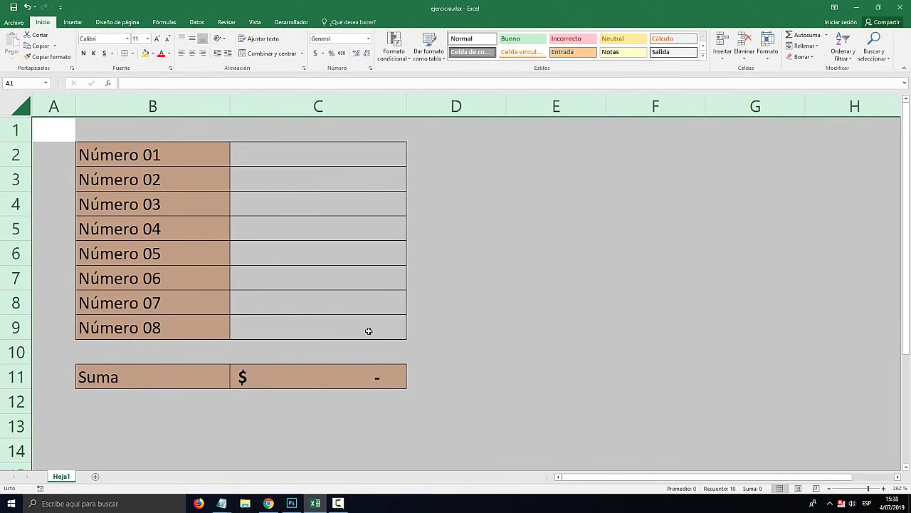
Select the value range C2:C9
{"action": "left_click", "coordinate": [369, 331]}
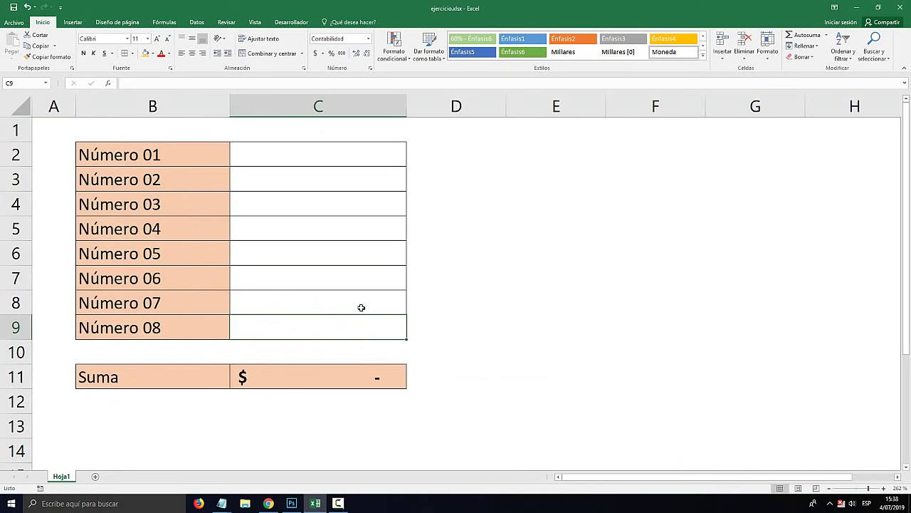
{"action": "left_click_drag", "start_coordinate": [313, 158], "coordinate": [314, 315]}
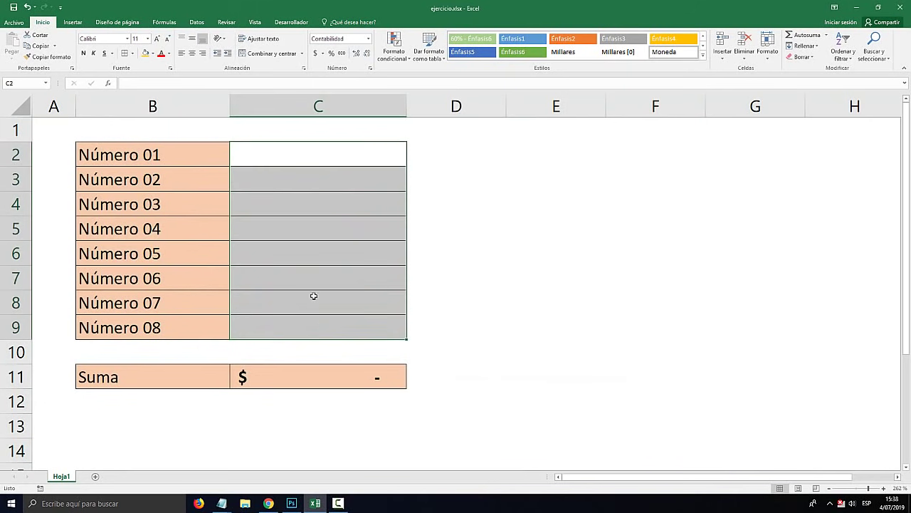
{"action": "left_click_drag", "start_coordinate": [287, 159], "coordinate": [299, 322]}
{"action": "left_click", "coordinate": [289, 214]}
{"action": "left_click_drag", "start_coordinate": [289, 157], "coordinate": [296, 322]}
{"action": "left_click", "coordinate": [292, 170]}
{"action": "left_click_drag", "start_coordinate": [293, 152], "coordinate": [297, 329]}
Build a multi-selection of scattered cells D3, F4, E9, D7, F7, E12, E6 and E3
{"action": "left_click", "coordinate": [479, 180]}
{"action": "left_click", "coordinate": [639, 207], "text": "ctrl"}
{"action": "left_click", "coordinate": [548, 326], "text": "ctrl"}
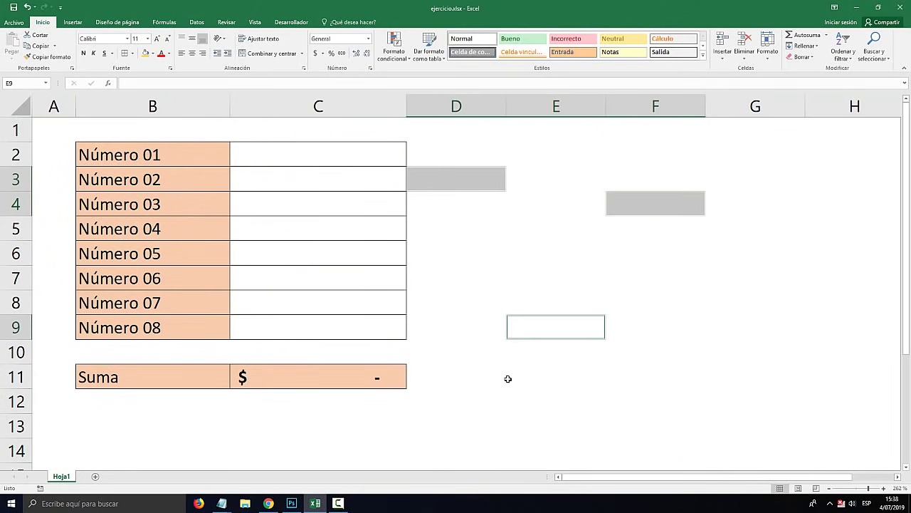
{"action": "left_click", "coordinate": [482, 283], "text": "ctrl"}
{"action": "left_click", "coordinate": [666, 284], "text": "ctrl"}
{"action": "left_click", "coordinate": [549, 406], "text": "ctrl"}
{"action": "left_click", "coordinate": [555, 242], "text": "ctrl"}
{"action": "left_click", "coordinate": [561, 180], "text": "ctrl"}
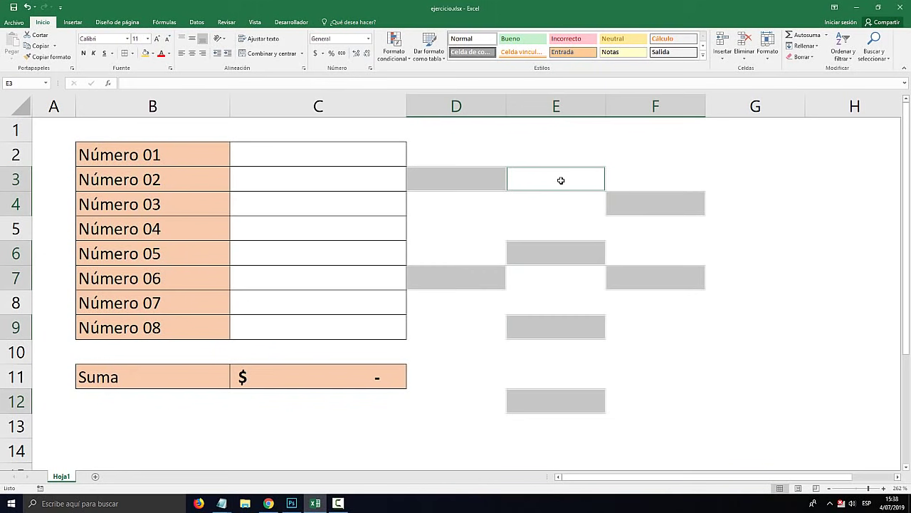
In Photoshop, circle the left Ctrl key in red and add an arrow at 100% zoom
{"action": "left_click", "coordinate": [292, 503]}
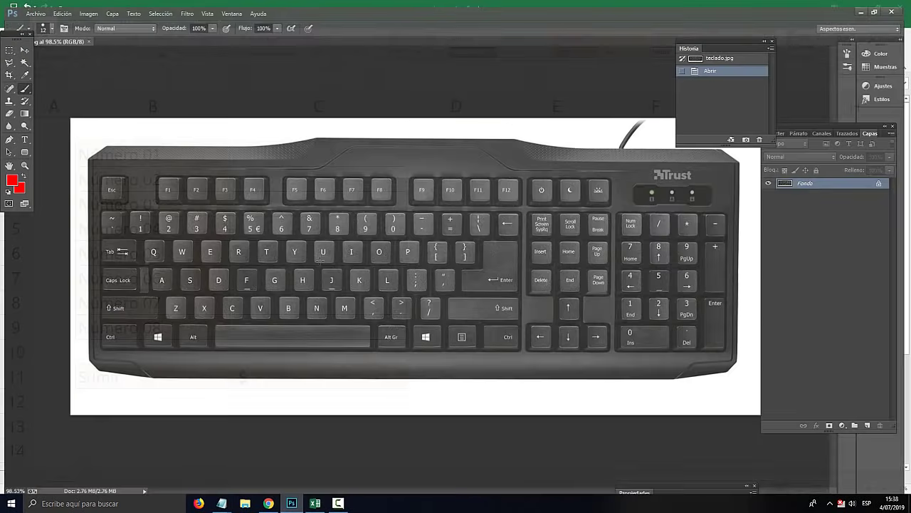
{"action": "left_click_drag", "start_coordinate": [138, 311], "coordinate": [134, 315]}
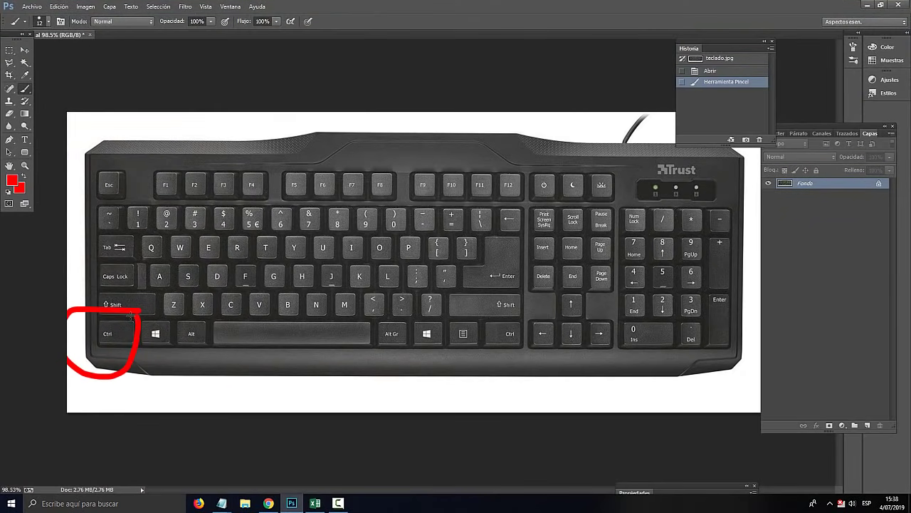
{"action": "key", "text": "ctrl+1"}
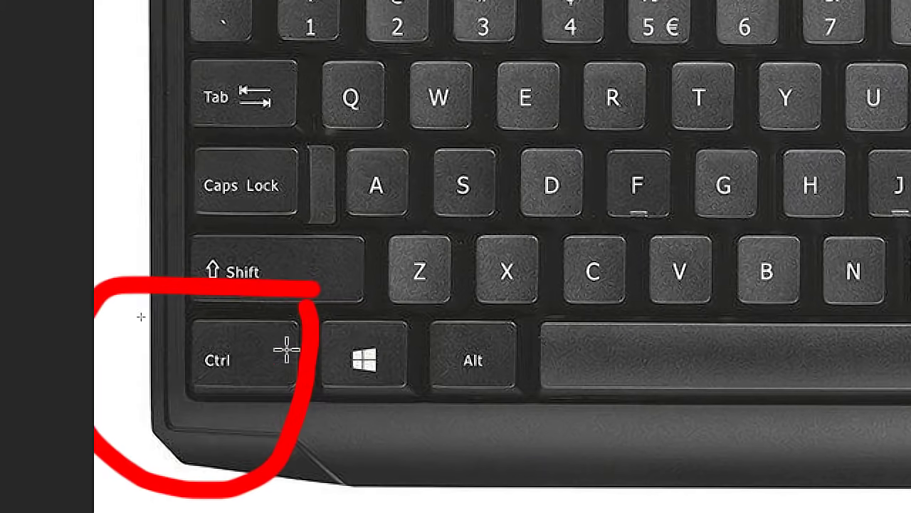
{"action": "left_click_drag", "start_coordinate": [169, 281], "coordinate": [108, 330]}
{"action": "left_click_drag", "start_coordinate": [118, 292], "coordinate": [116, 327]}
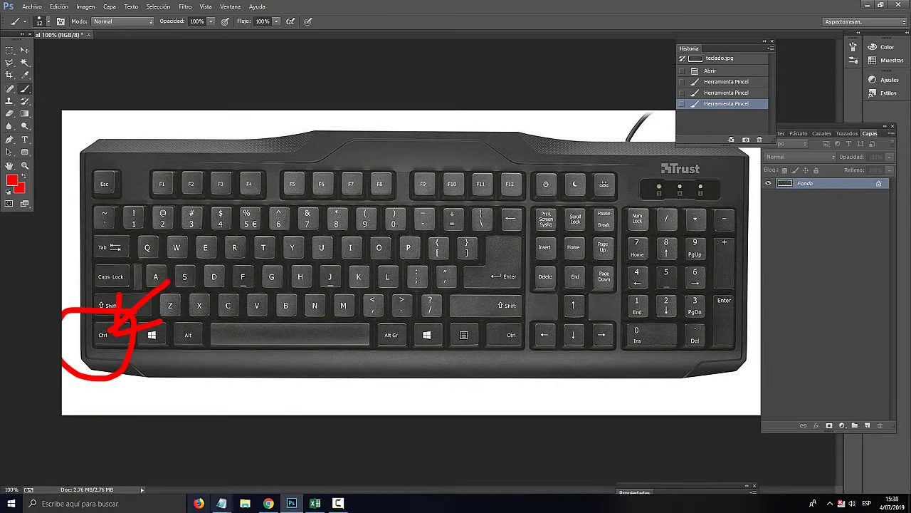
{"action": "left_click", "coordinate": [315, 503]}
{"action": "left_click", "coordinate": [744, 322]}
Add a few more scattered cells, then replace the selection with C2:C9
{"action": "left_click", "coordinate": [723, 402]}
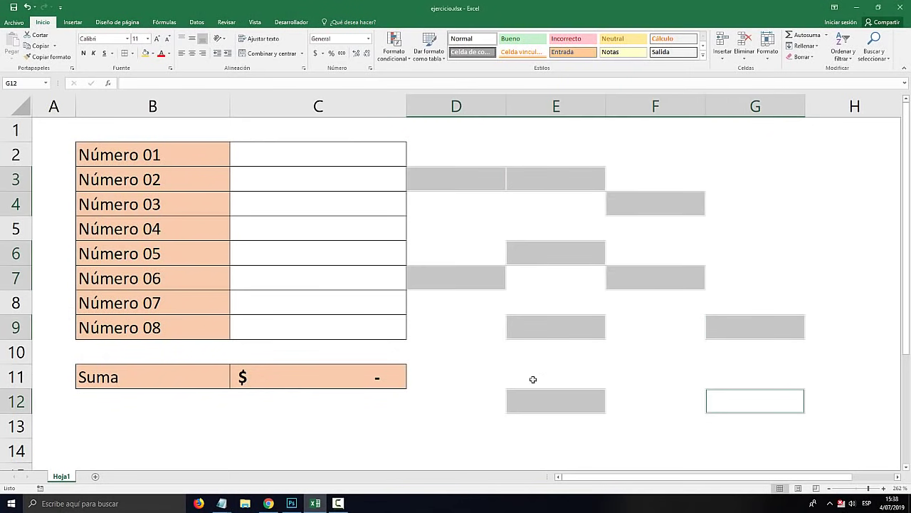
{"action": "left_click", "coordinate": [473, 365], "text": "ctrl"}
{"action": "left_click", "coordinate": [469, 319], "text": "ctrl"}
{"action": "left_click", "coordinate": [472, 286], "text": "ctrl"}
{"action": "left_click", "coordinate": [467, 249]}
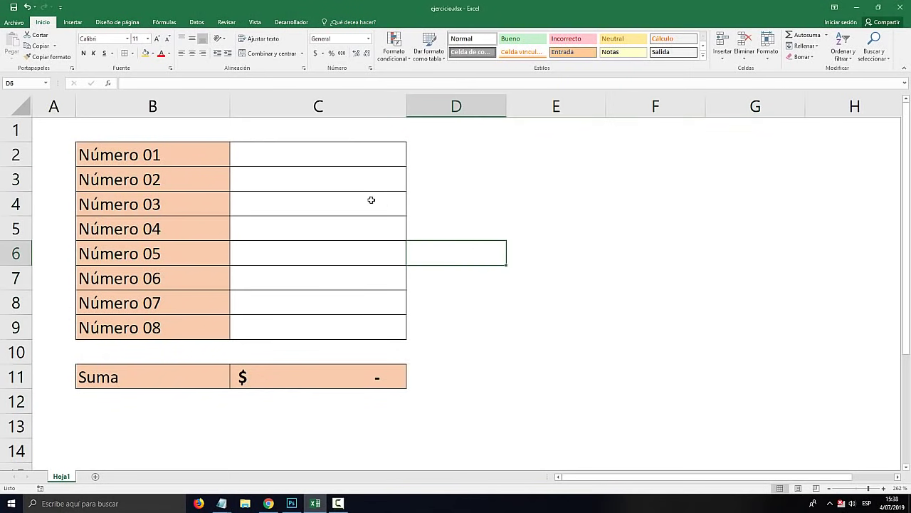
{"action": "left_click_drag", "start_coordinate": [295, 154], "coordinate": [306, 319]}
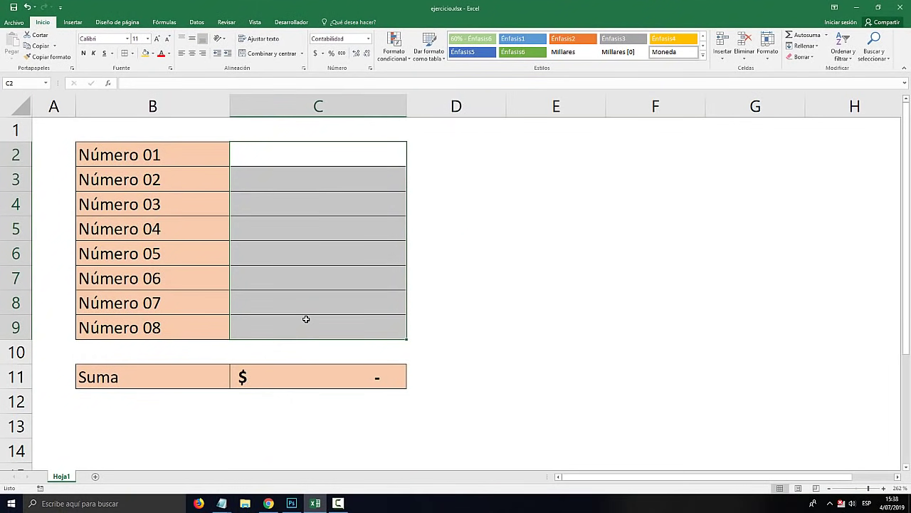
Uncheck Bloqueada and Oculta for C2:C9 on the Formato de celdas Proteger tab
{"action": "right_click", "coordinate": [300, 273]}
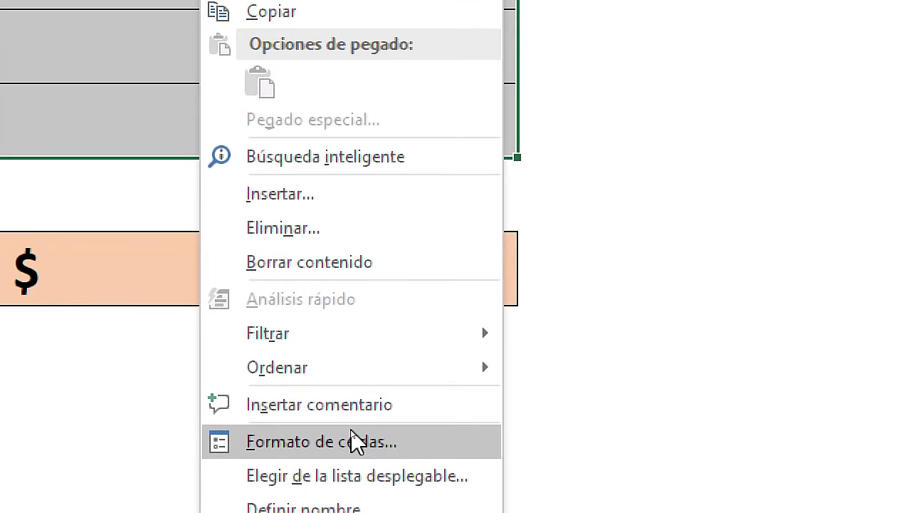
{"action": "left_click", "coordinate": [352, 434]}
{"action": "right_click", "coordinate": [330, 261]}
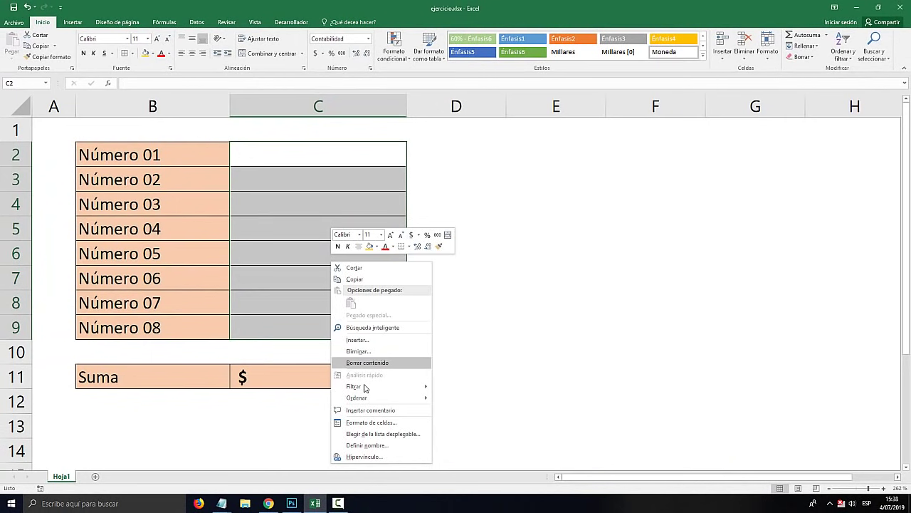
{"action": "left_click", "coordinate": [370, 424]}
{"action": "mouse_move", "coordinate": [393, 280]}
{"action": "left_mouse_down"}
{"action": "mouse_move", "coordinate": [522, 212]}
{"action": "mouse_move", "coordinate": [472, 197]}
{"action": "left_mouse_up"}
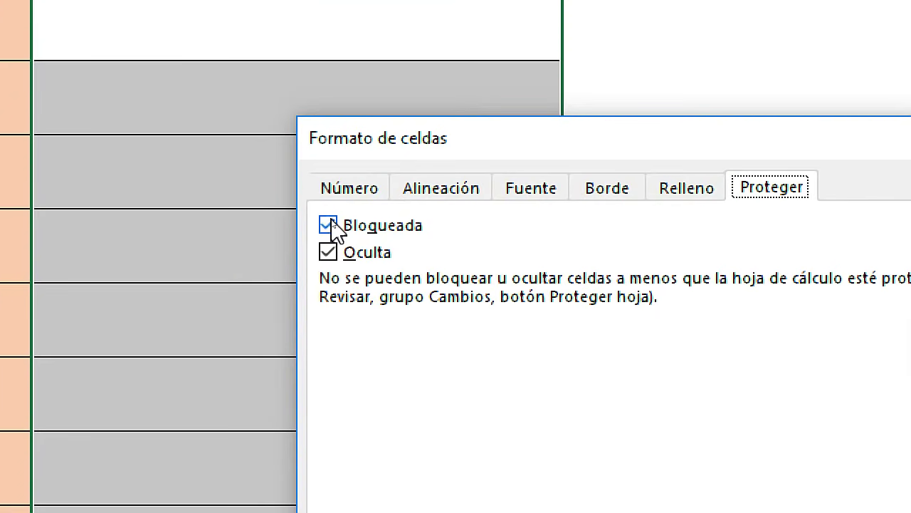
{"action": "left_click", "coordinate": [329, 221]}
{"action": "left_click", "coordinate": [329, 253]}
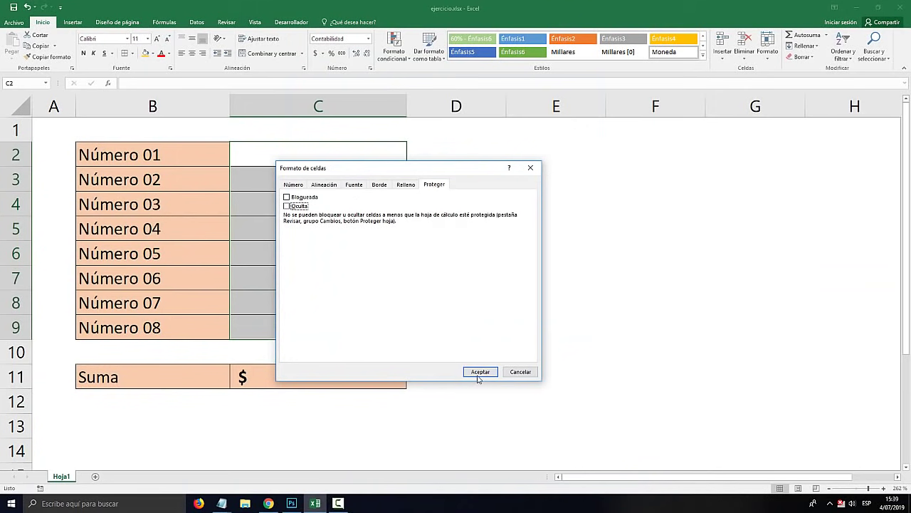
{"action": "left_click", "coordinate": [480, 372]}
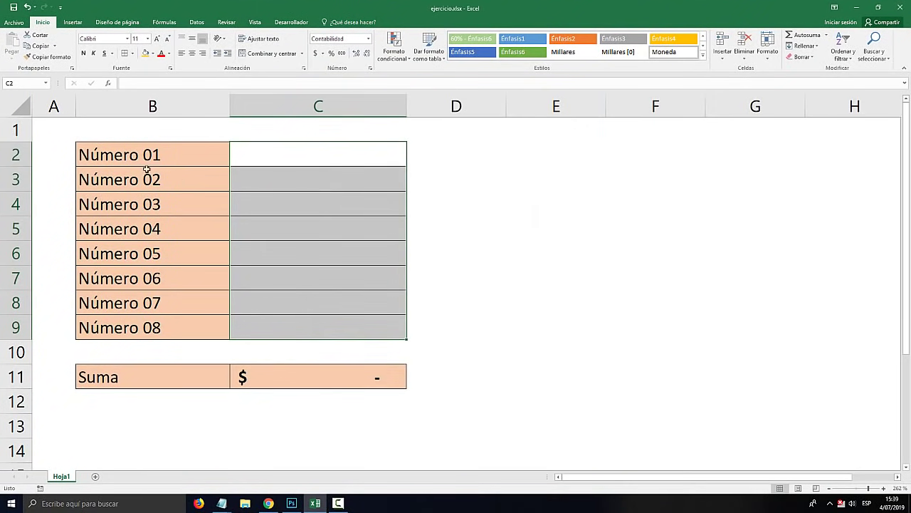
Reselect the entry cells C2:C9
{"action": "left_click", "coordinate": [23, 113]}
{"action": "left_click", "coordinate": [529, 267]}
{"action": "left_click_drag", "start_coordinate": [296, 155], "coordinate": [325, 321]}
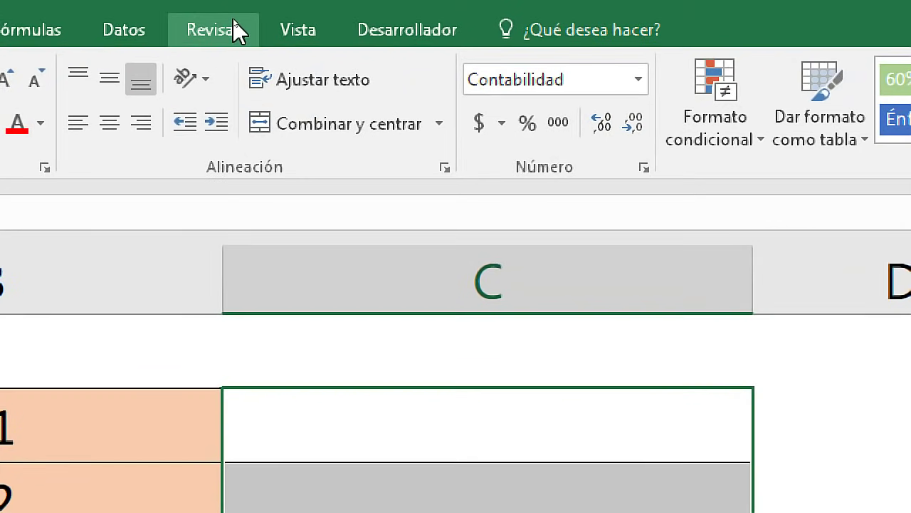
Protect the sheet with a confirmed password, permitting only selection of locked and unlocked cells
{"action": "left_click", "coordinate": [233, 22]}
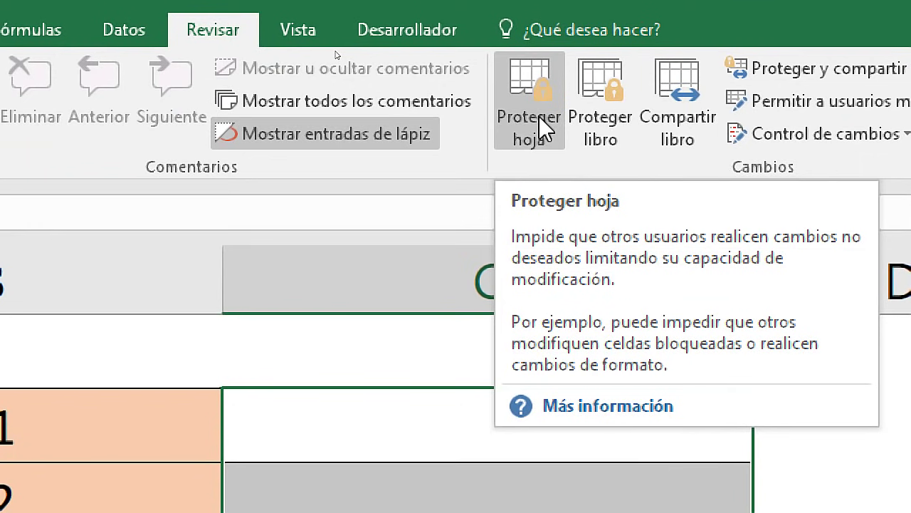
{"action": "left_click", "coordinate": [539, 116]}
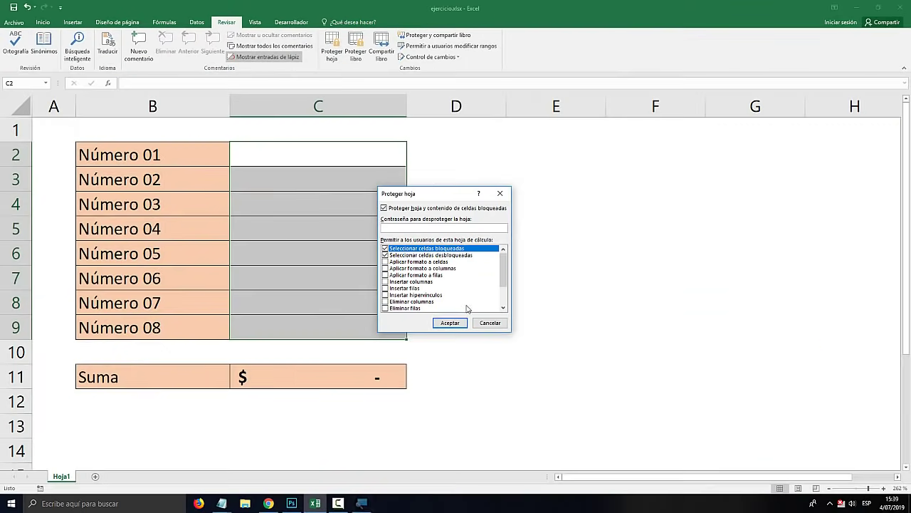
{"action": "left_click_drag", "start_coordinate": [428, 194], "coordinate": [432, 170]}
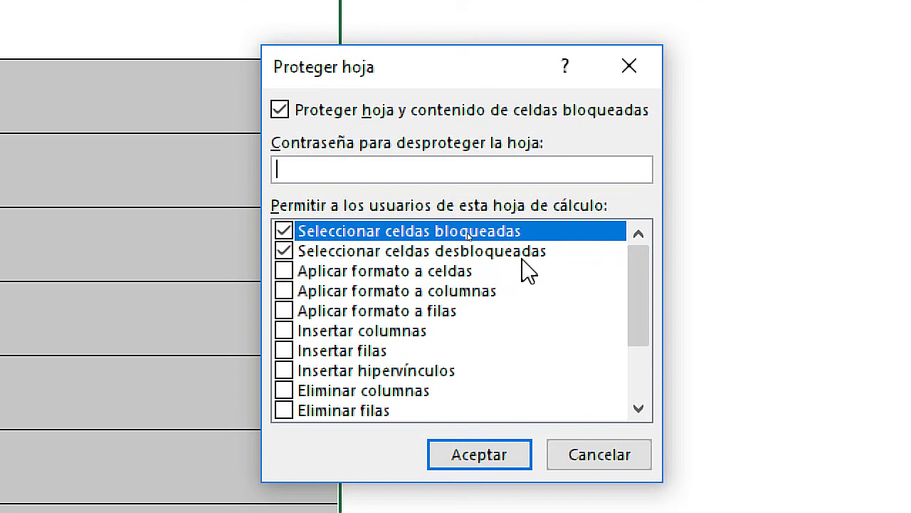
{"action": "left_click_drag", "start_coordinate": [630, 251], "coordinate": [631, 337]}
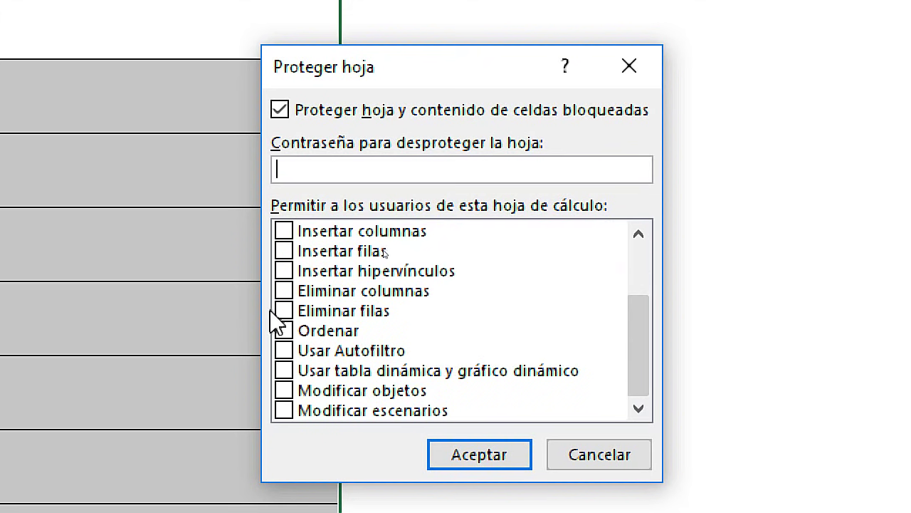
{"action": "left_click", "coordinate": [285, 292]}
{"action": "left_click", "coordinate": [286, 294]}
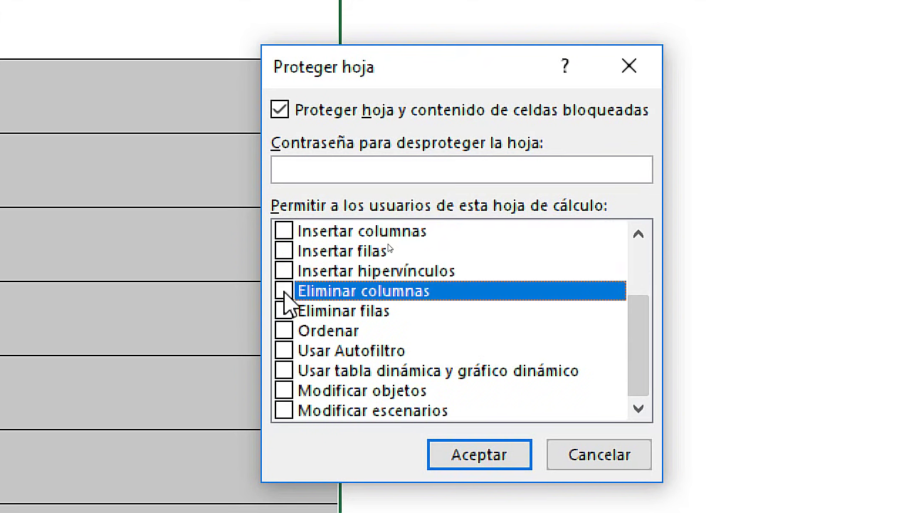
{"action": "left_click_drag", "start_coordinate": [641, 349], "coordinate": [264, 316]}
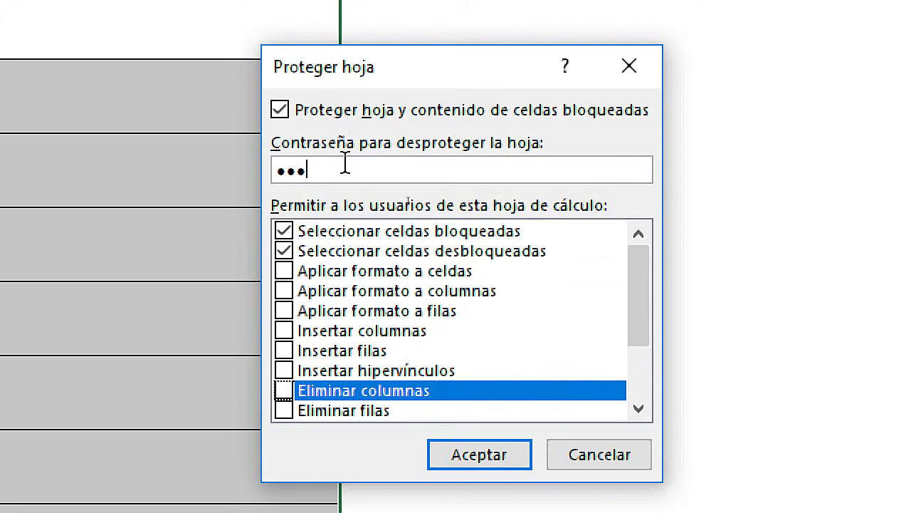
{"action": "left_click", "coordinate": [480, 455]}
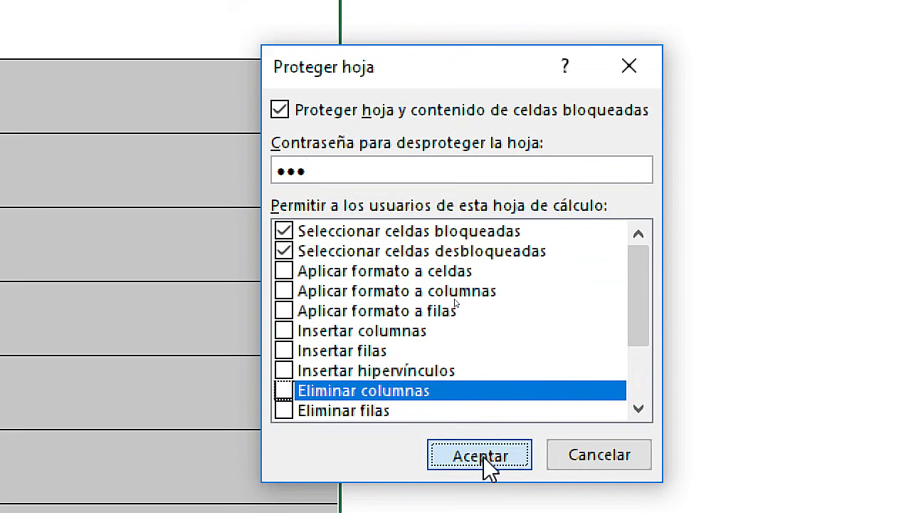
{"action": "left_click_drag", "start_coordinate": [427, 217], "coordinate": [482, 176]}
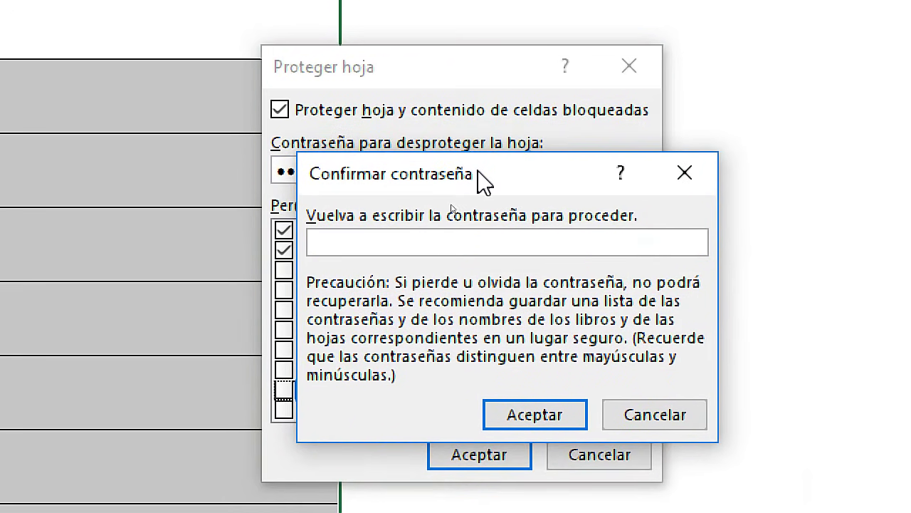
{"action": "type", "text": "1"}
{"action": "left_click", "coordinate": [534, 415]}
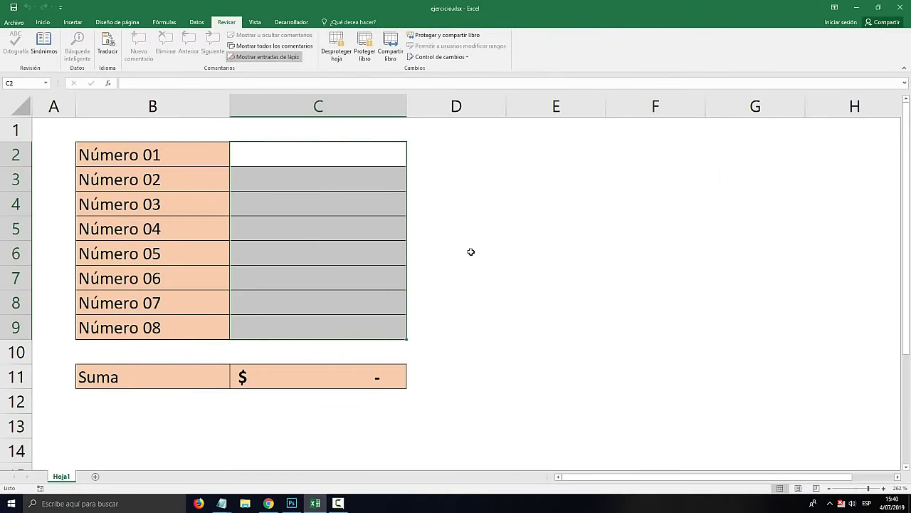
{"action": "left_click", "coordinate": [470, 253]}
{"action": "left_click", "coordinate": [136, 279]}
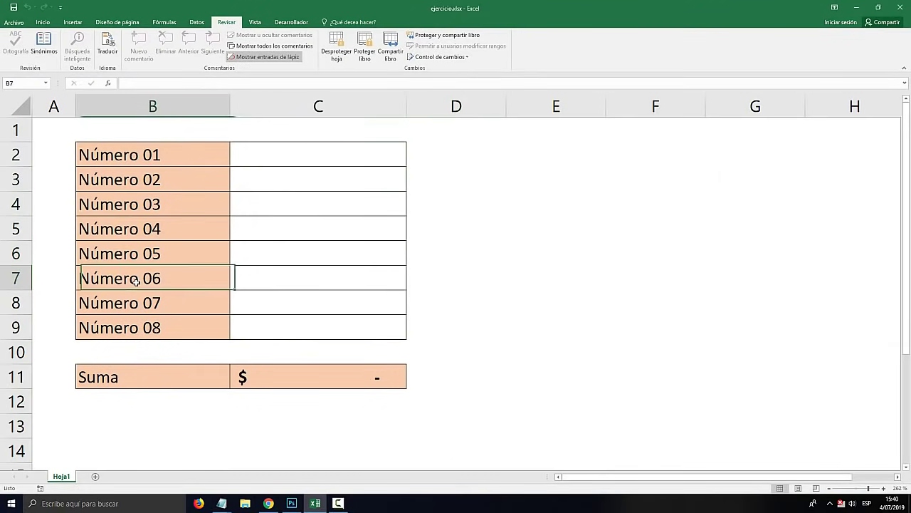
{"action": "double_click", "coordinate": [130, 279]}
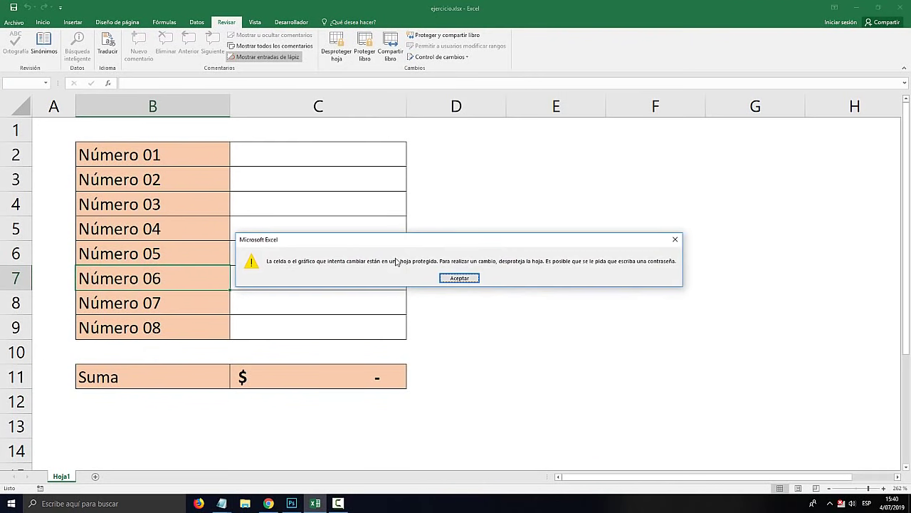
{"action": "left_click_drag", "start_coordinate": [408, 246], "coordinate": [470, 216]}
{"action": "left_click", "coordinate": [522, 252]}
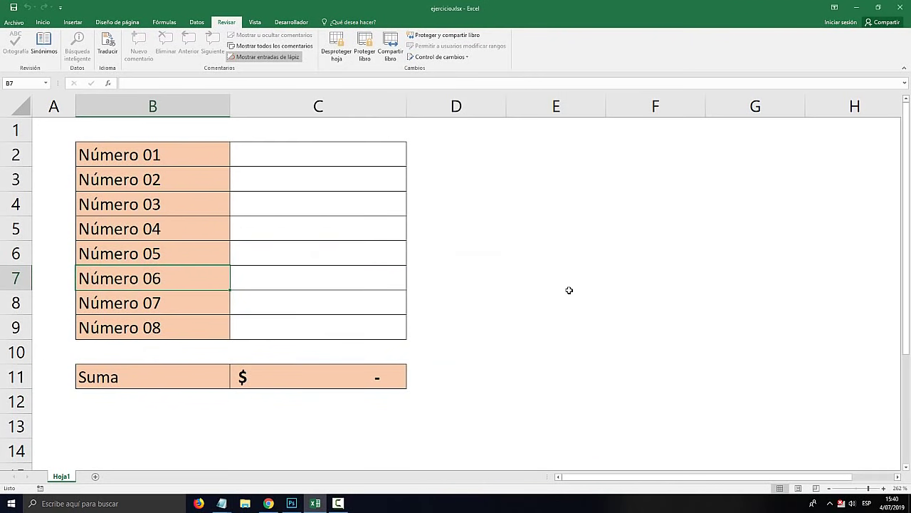
{"action": "double_click", "coordinate": [551, 294]}
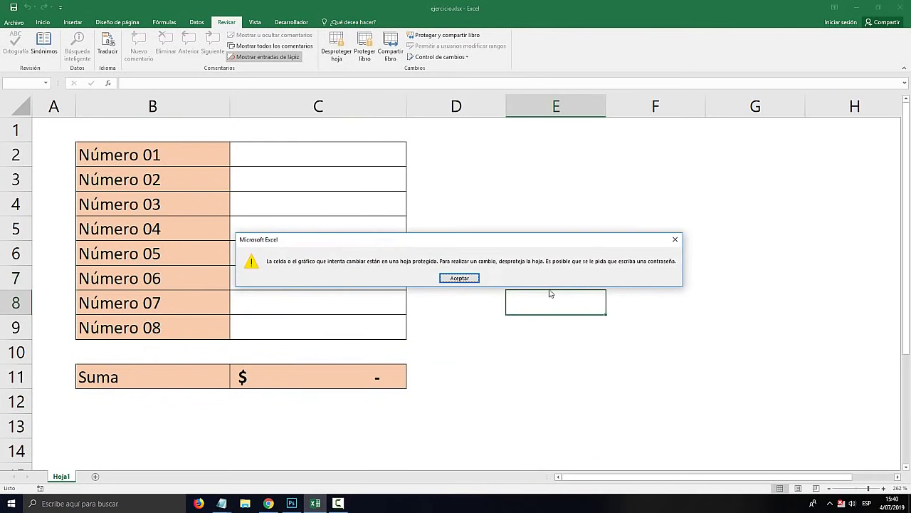
{"action": "left_click", "coordinate": [459, 277]}
{"action": "double_click", "coordinate": [556, 204]}
{"action": "left_click", "coordinate": [460, 277]}
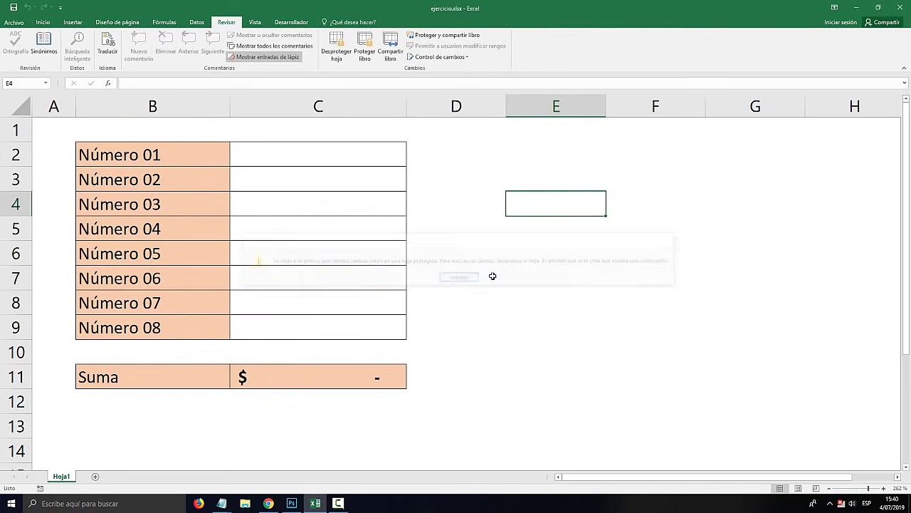
{"action": "left_click", "coordinate": [319, 381]}
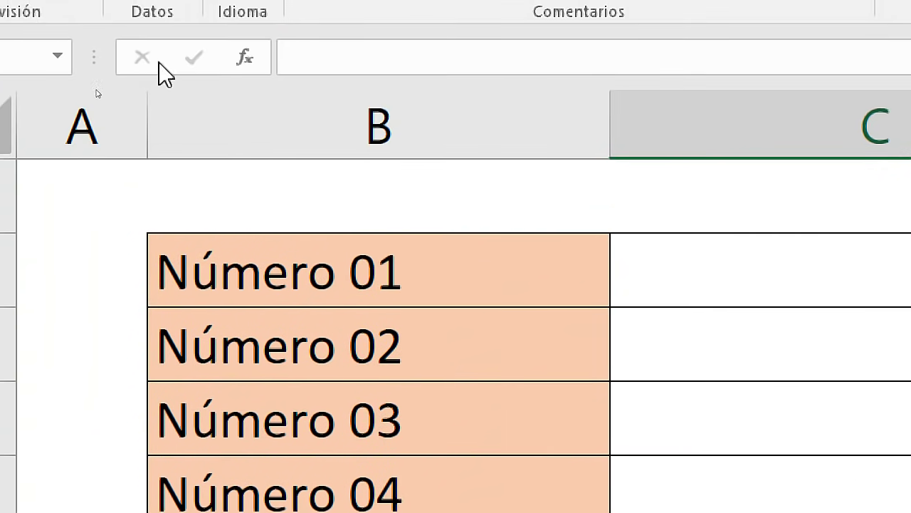
{"action": "left_click", "coordinate": [315, 71]}
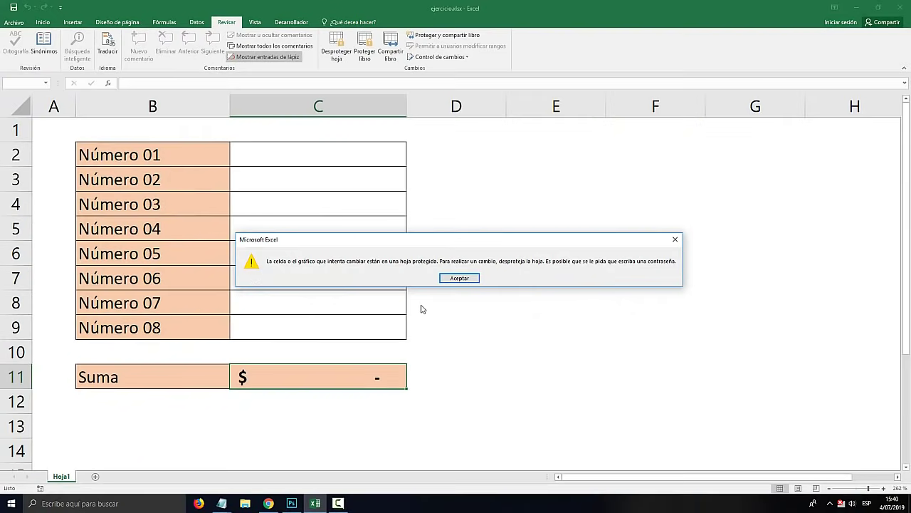
{"action": "left_click", "coordinate": [461, 278]}
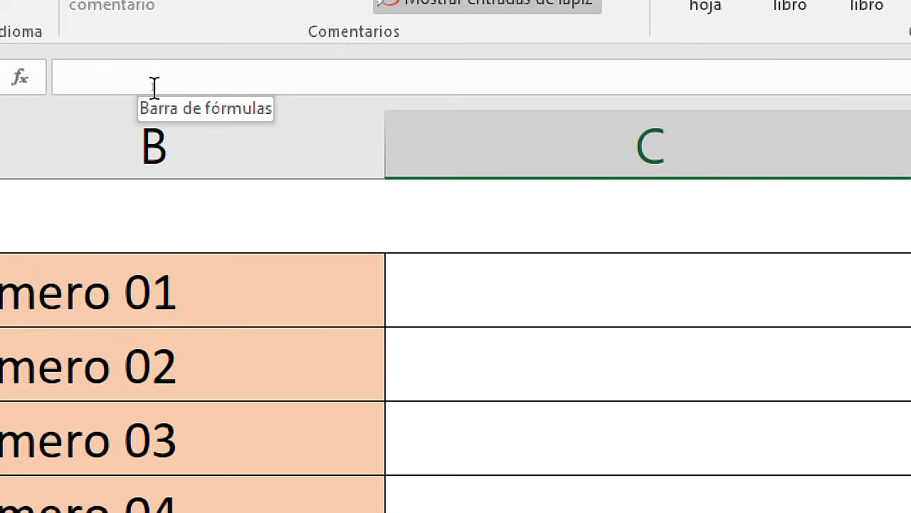
{"action": "left_click", "coordinate": [154, 87]}
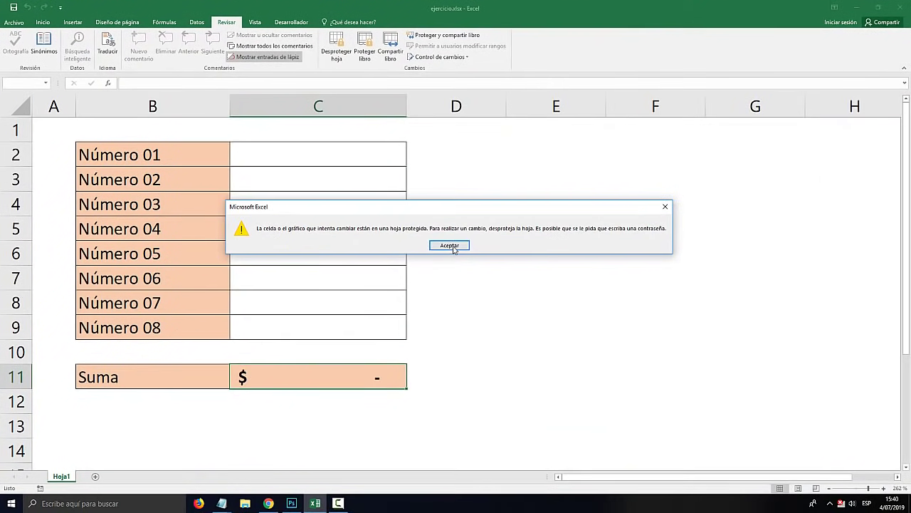
{"action": "left_click", "coordinate": [394, 288]}
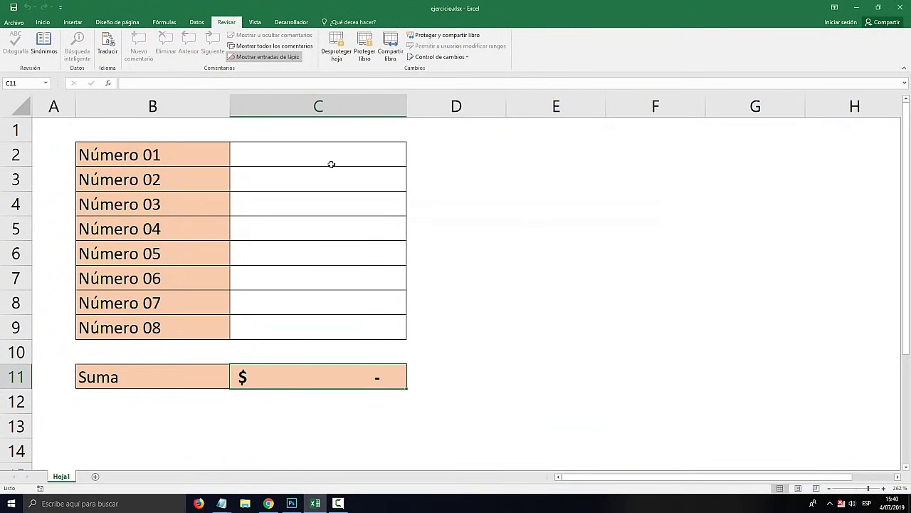
{"action": "left_click", "coordinate": [343, 162]}
Fill C2:C9 with 20, then clear C3, C5 and C8 so Suma shows 100.00
{"action": "type", "text": "20 20"}
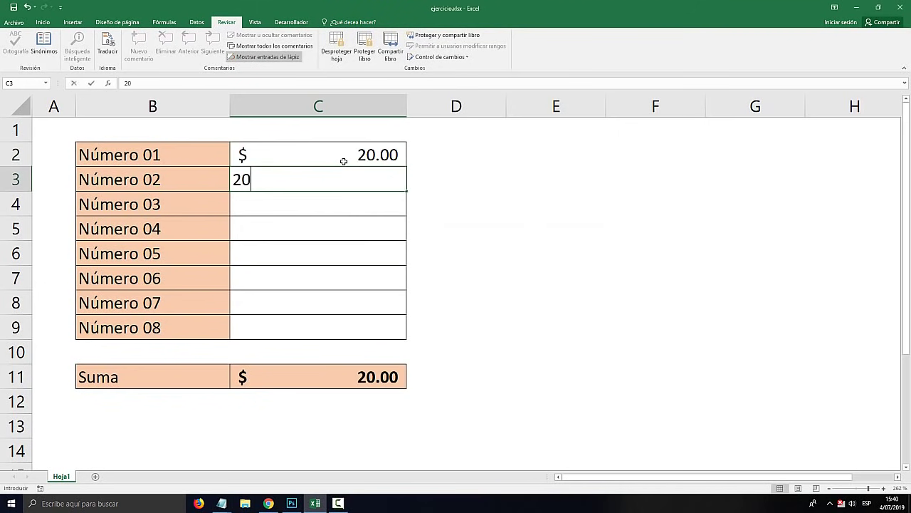
{"action": "type", "text": " 20 20 20 20 20 20"}
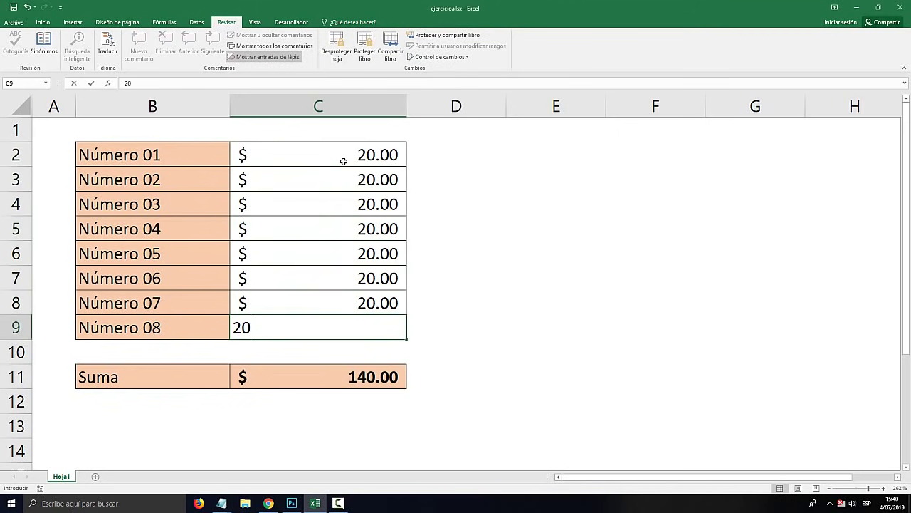
{"action": "key", "text": "Return"}
{"action": "key", "text": "Up"}
{"action": "key", "text": "Up"}
{"action": "key", "text": "Up"}
{"action": "key", "text": "Up"}
{"action": "key", "text": "Up"}
{"action": "key", "text": "Delete"}
{"action": "key", "text": "Down"}
{"action": "key", "text": "Down"}
{"action": "key", "text": "Down"}
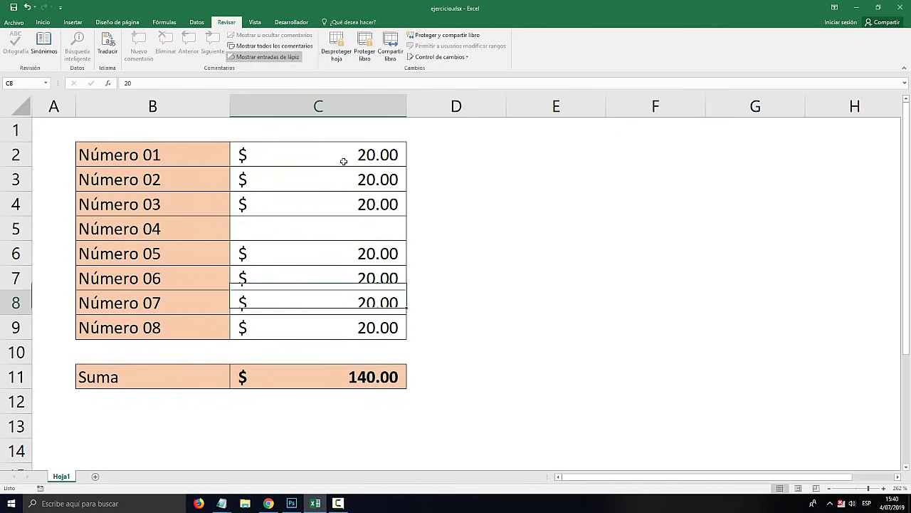
{"action": "key", "text": "Delete"}
{"action": "key", "text": "Up"}
{"action": "key", "text": "Up"}
{"action": "key", "text": "Up"}
{"action": "key", "text": "Up"}
{"action": "key", "text": "Up"}
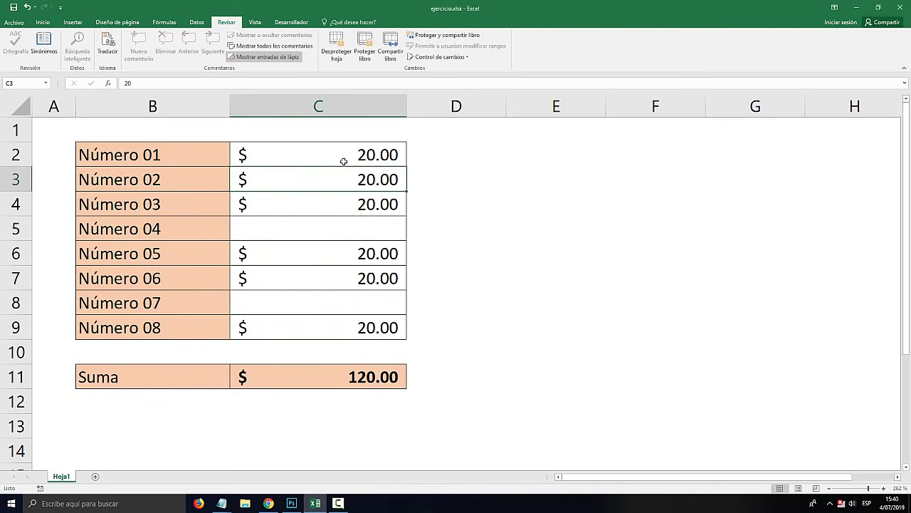
{"action": "key", "text": "Delete"}
{"action": "left_click", "coordinate": [461, 321]}
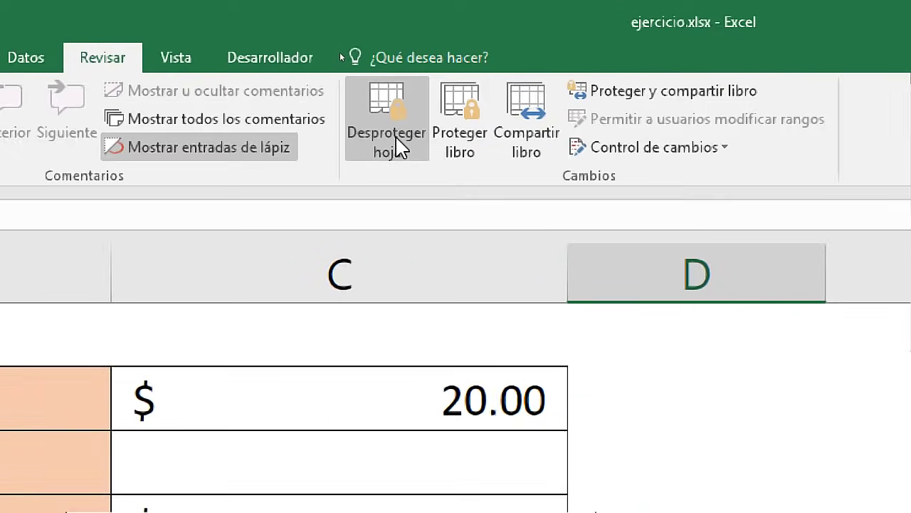
Unprotect the sheet by entering its password
{"action": "left_click", "coordinate": [396, 159]}
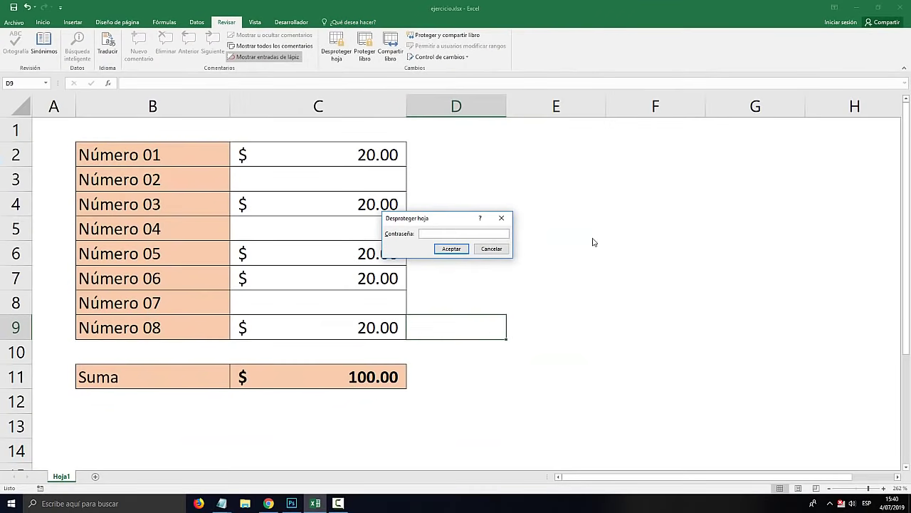
{"action": "left_click_drag", "start_coordinate": [438, 221], "coordinate": [525, 273]}
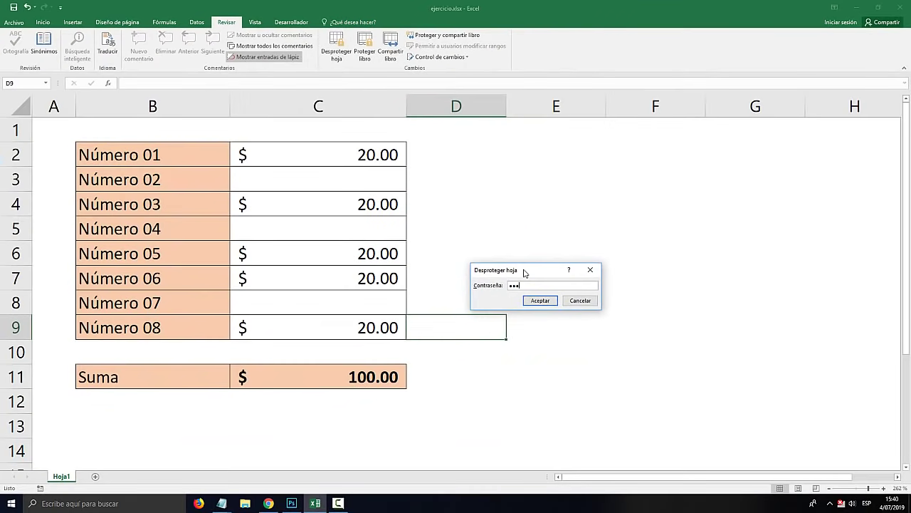
{"action": "left_click", "coordinate": [527, 301]}
{"action": "left_click", "coordinate": [656, 253]}
Delete a block covering the table, then restore its labels and amounts with two undos
{"action": "left_click_drag", "start_coordinate": [193, 179], "coordinate": [183, 247]}
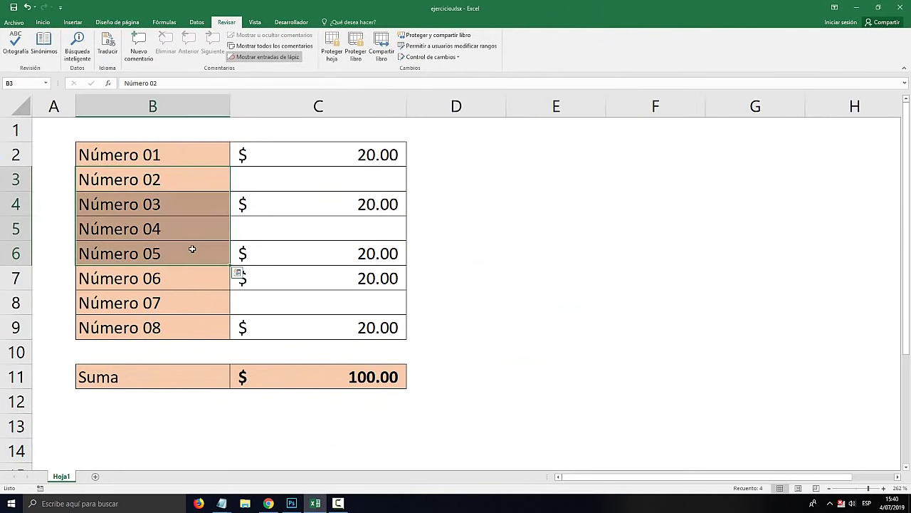
{"action": "left_click_drag", "start_coordinate": [122, 140], "coordinate": [456, 448]}
{"action": "key", "text": "Delete"}
{"action": "left_click", "coordinate": [627, 401]}
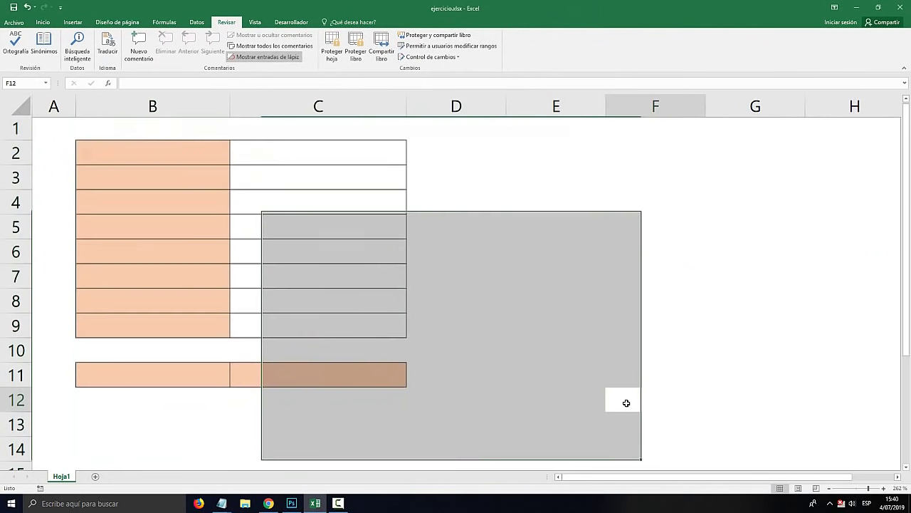
{"action": "key", "text": "ctrl+z"}
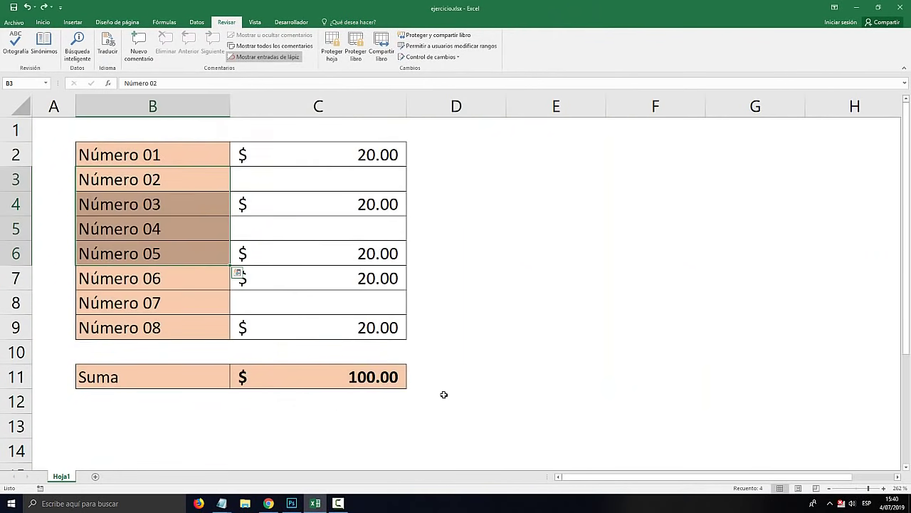
{"action": "key", "text": "ctrl+z"}
{"action": "key", "text": "ctrl+z"}
Clear all the $20.00 amounts from C2:C9
{"action": "mouse_move", "coordinate": [325, 179]}
{"action": "left_mouse_down"}
{"action": "mouse_move", "coordinate": [343, 234]}
{"action": "mouse_move", "coordinate": [349, 320]}
{"action": "left_mouse_up"}
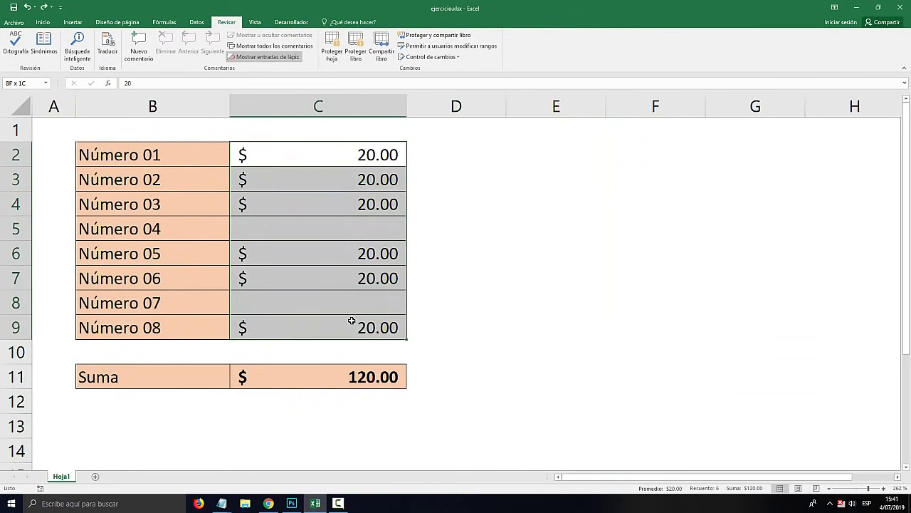
{"action": "key", "text": "Delete"}
{"action": "left_click", "coordinate": [494, 282]}
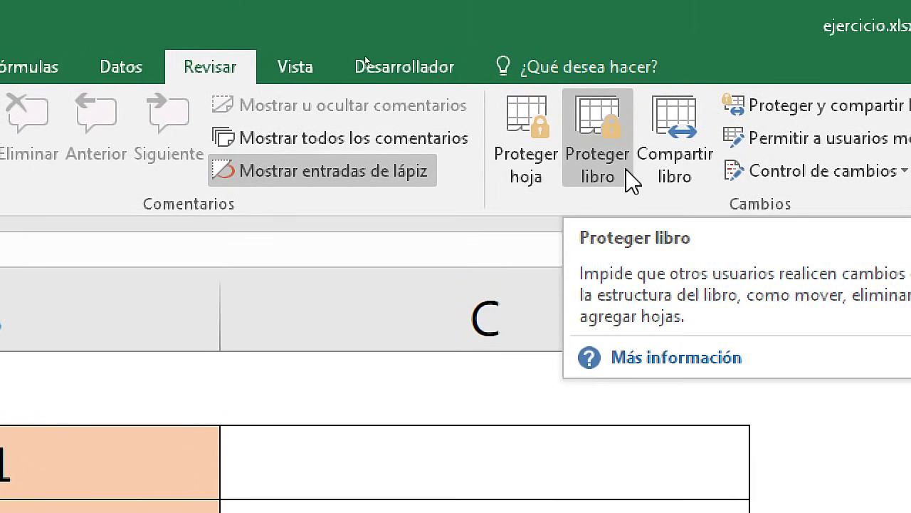
Protect the workbook structure with a password entered and confirmed
{"action": "left_click", "coordinate": [613, 161]}
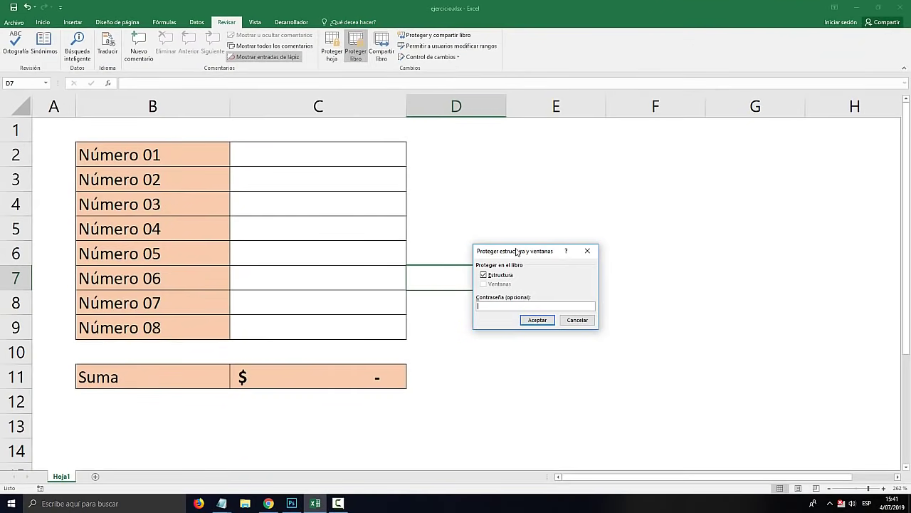
{"action": "left_click_drag", "start_coordinate": [515, 238], "coordinate": [459, 223]}
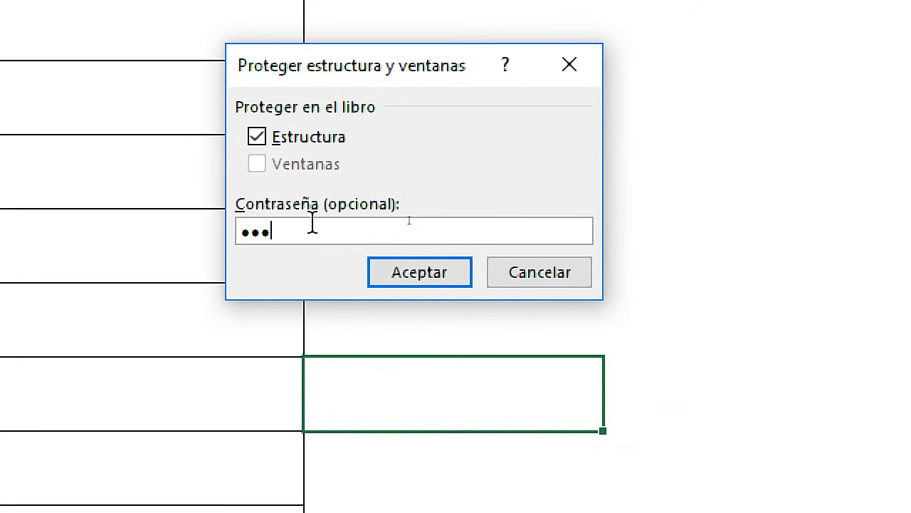
{"action": "type", "text": "••"}
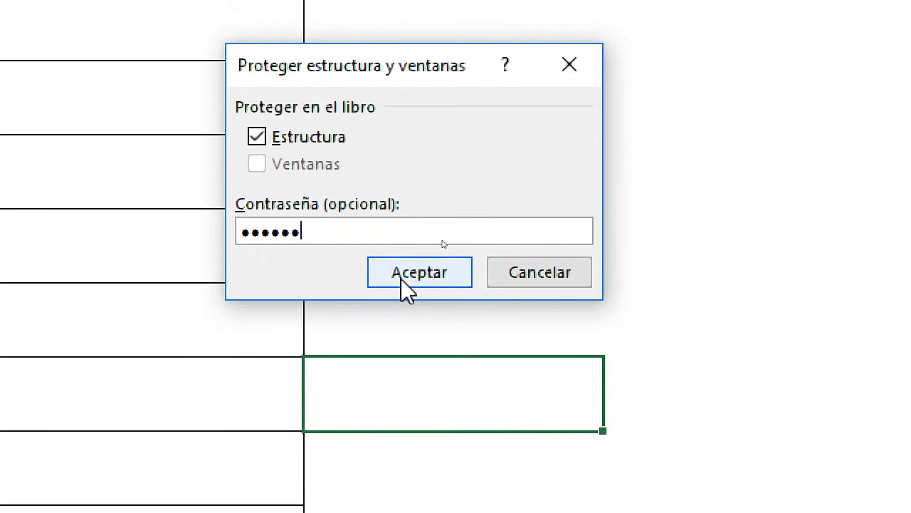
{"action": "left_click", "coordinate": [413, 280]}
{"action": "left_click_drag", "start_coordinate": [398, 45], "coordinate": [510, 138]}
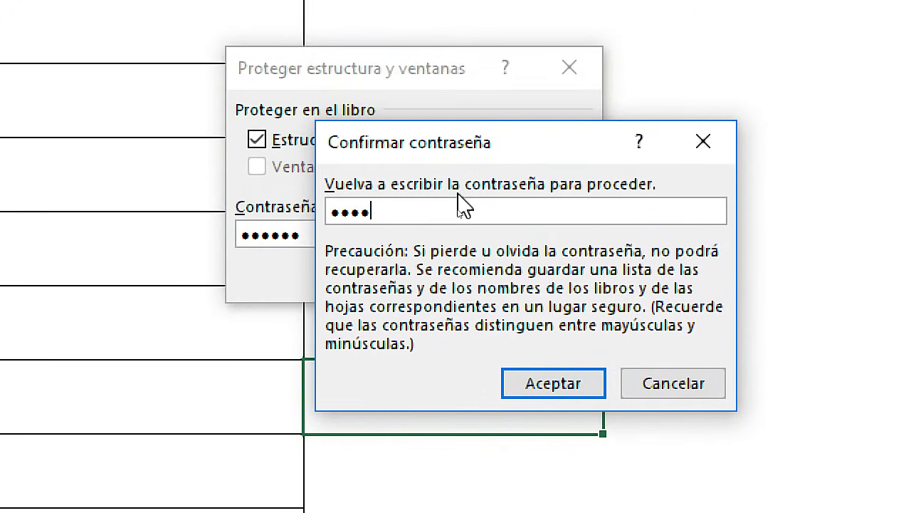
{"action": "left_click", "coordinate": [559, 383]}
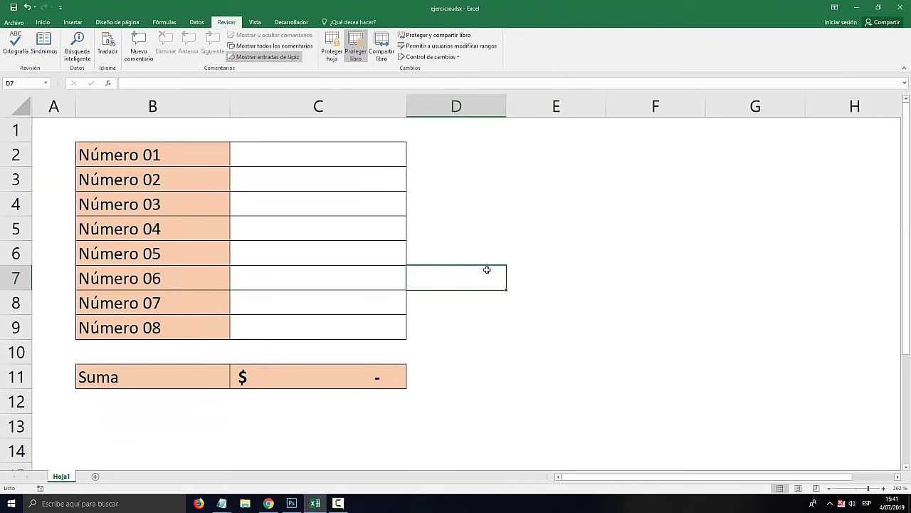
Go to the Guardar como page in the File view
{"action": "left_click", "coordinate": [23, 25]}
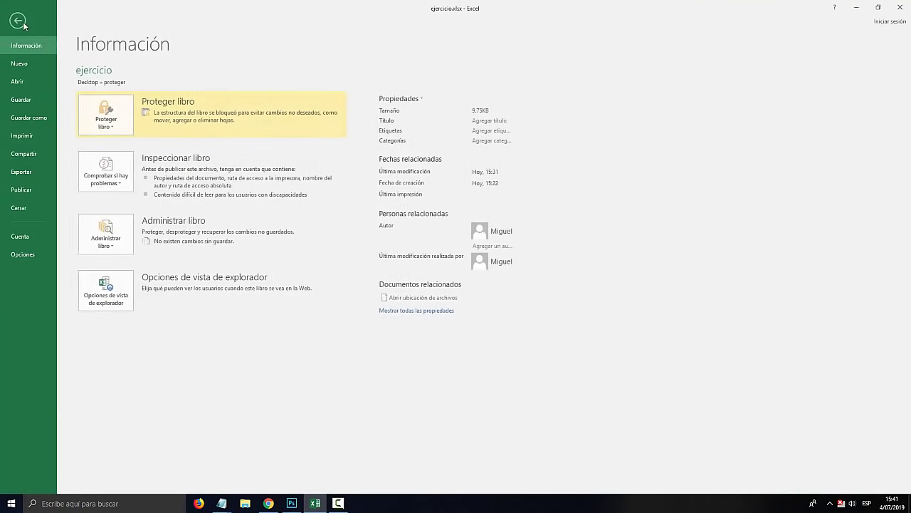
{"action": "left_click", "coordinate": [24, 26]}
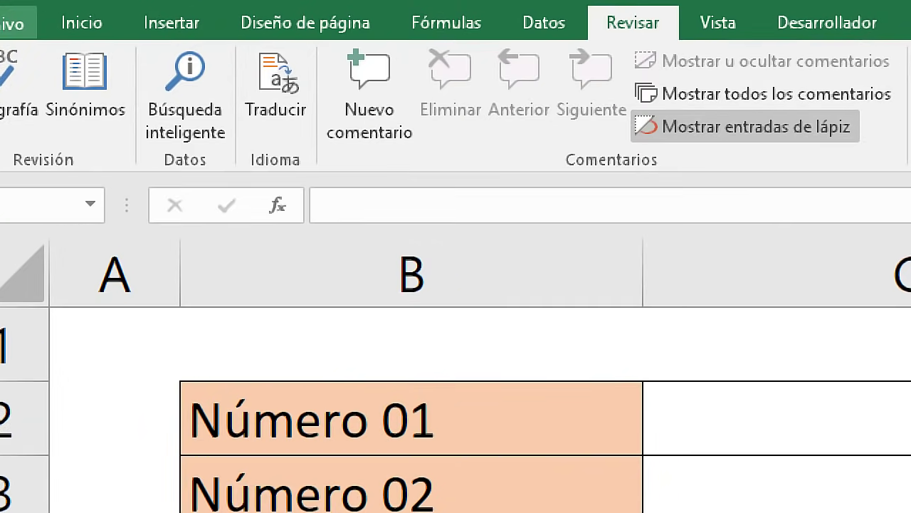
{"action": "left_click", "coordinate": [24, 25]}
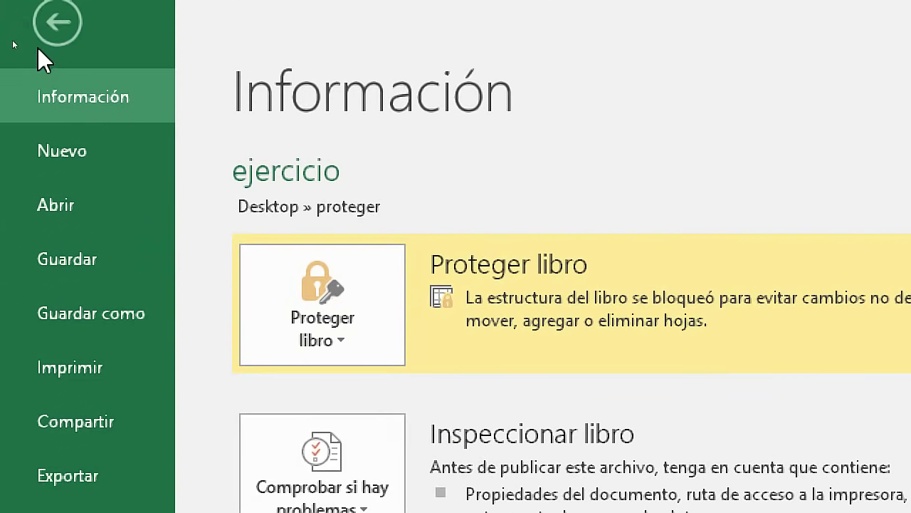
{"action": "left_click", "coordinate": [95, 322]}
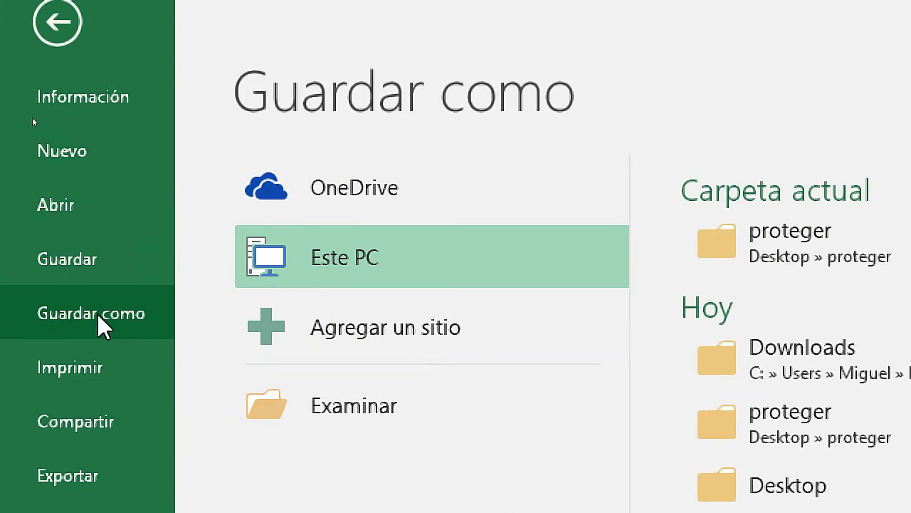
Save ejercicio.xlsx to the proteger folder and reach General Options under Tools
{"action": "left_click", "coordinate": [359, 409]}
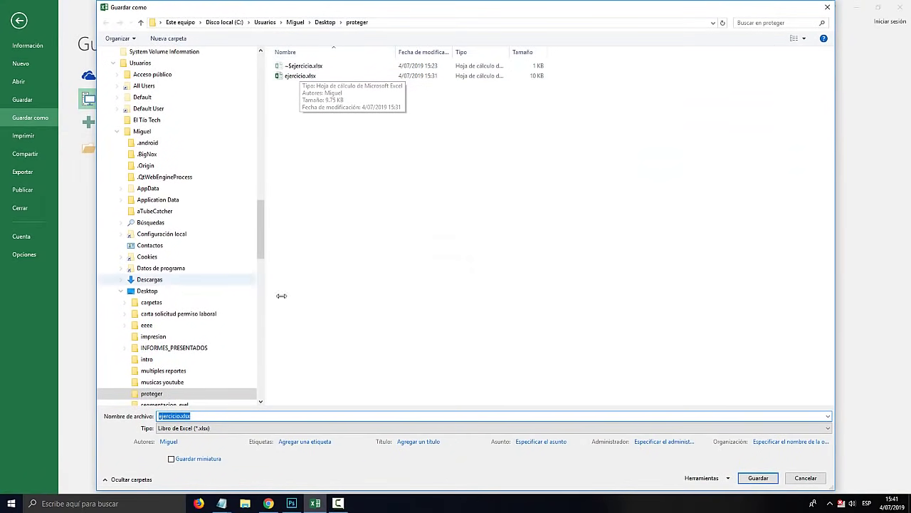
{"action": "left_click_drag", "start_coordinate": [298, 7], "coordinate": [281, 7]}
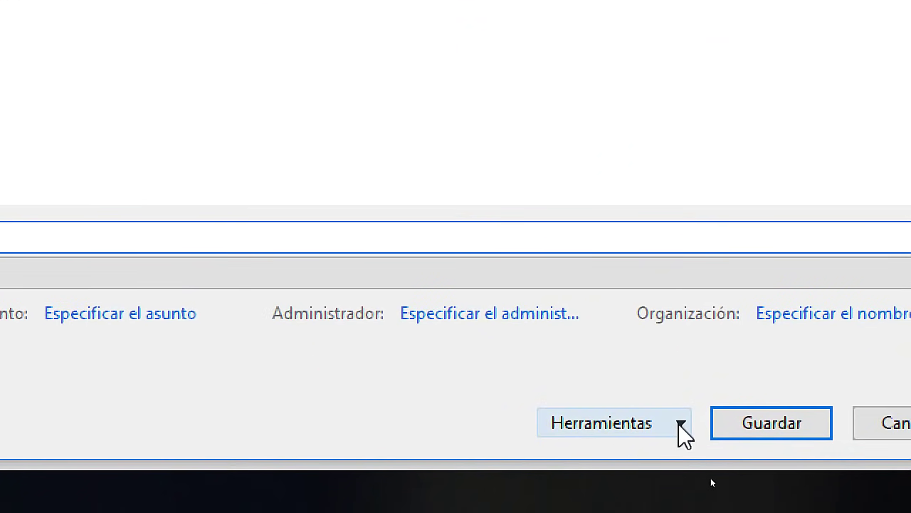
{"action": "left_click", "coordinate": [680, 424]}
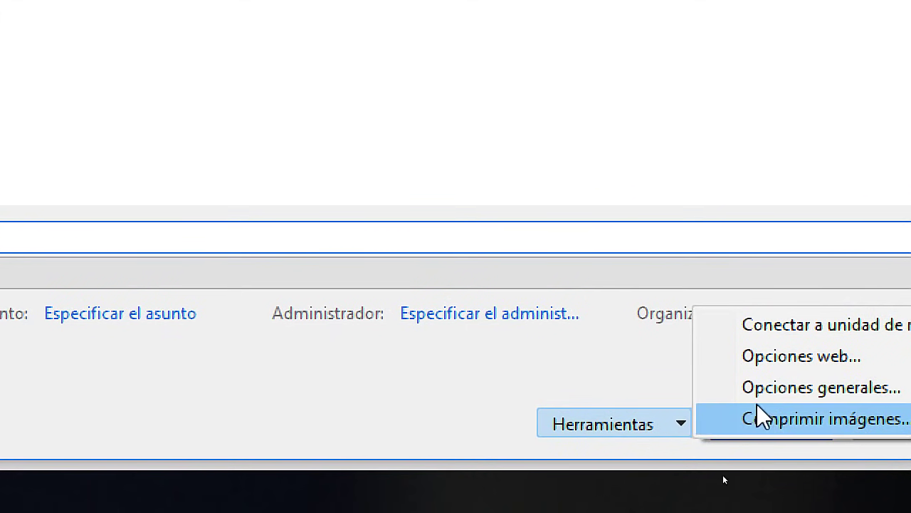
{"action": "left_click", "coordinate": [627, 431]}
{"action": "left_click", "coordinate": [792, 393]}
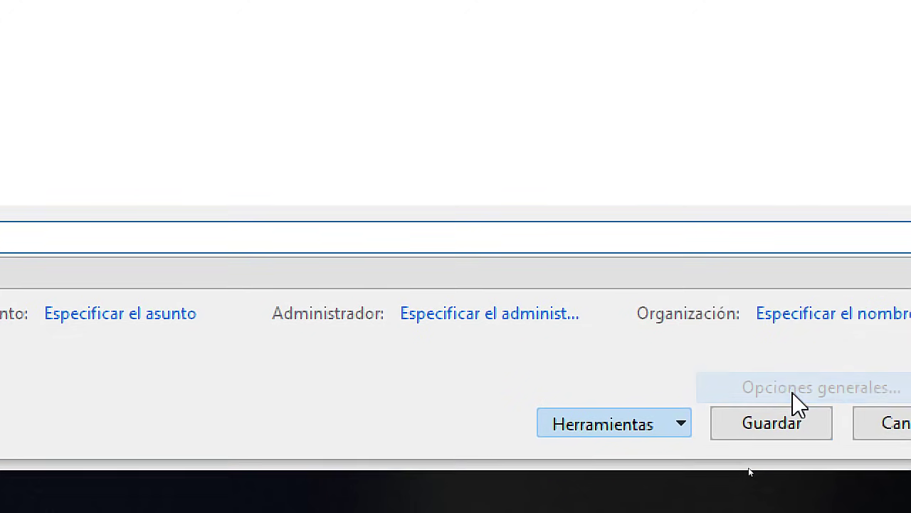
Enter an opening password and a modification password in General Options
{"action": "mouse_move", "coordinate": [494, 217]}
{"action": "left_mouse_down"}
{"action": "mouse_move", "coordinate": [522, 175]}
{"action": "mouse_move", "coordinate": [459, 247]}
{"action": "mouse_move", "coordinate": [443, 223]}
{"action": "left_mouse_up"}
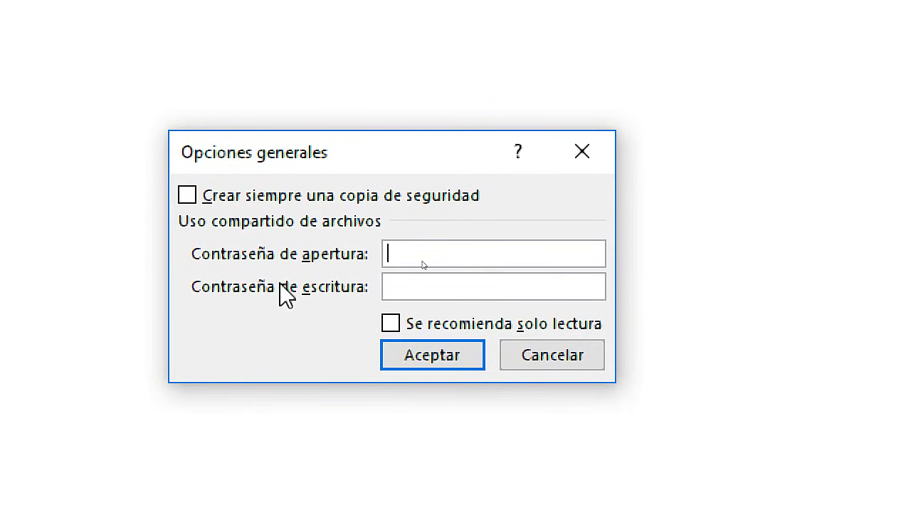
{"action": "left_click", "coordinate": [450, 287]}
{"action": "left_click", "coordinate": [408, 254]}
{"action": "left_click", "coordinate": [409, 291]}
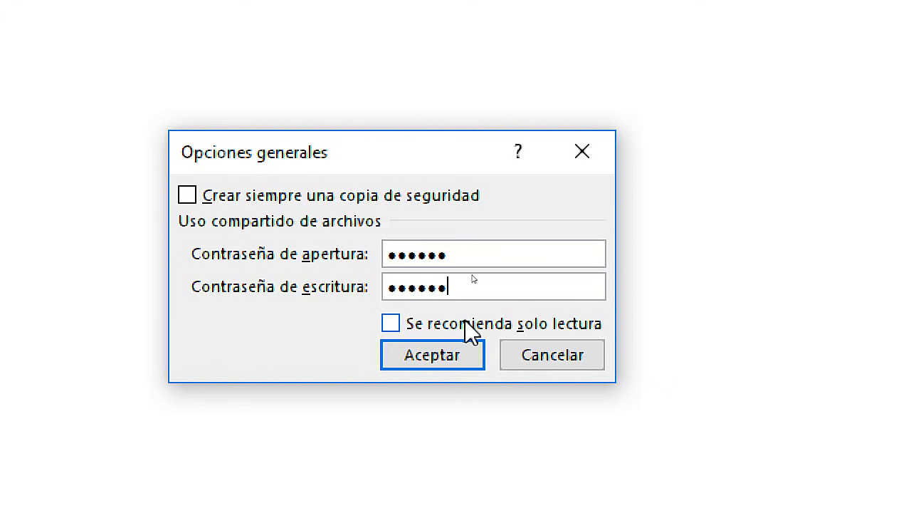
{"action": "left_click", "coordinate": [442, 356]}
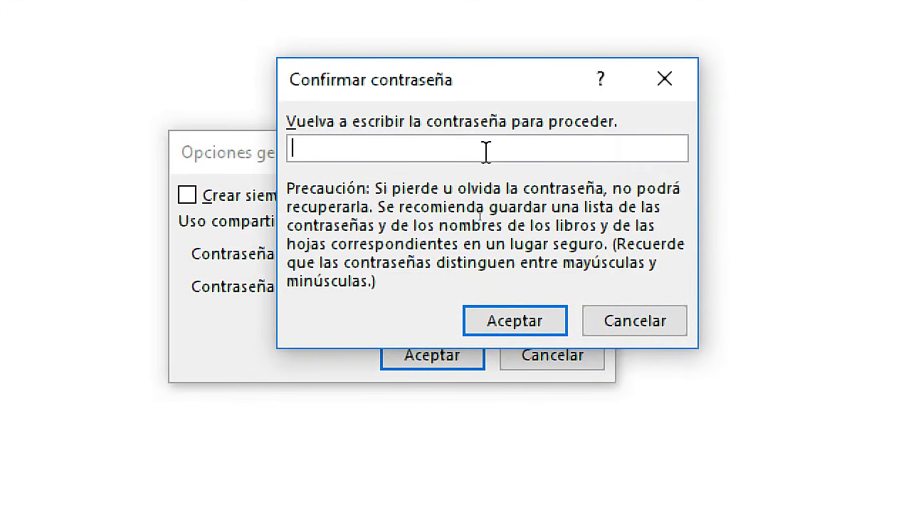
Re-enter both passwords to confirm, then save over the existing ejercicio.xlsx
{"action": "left_click", "coordinate": [509, 326]}
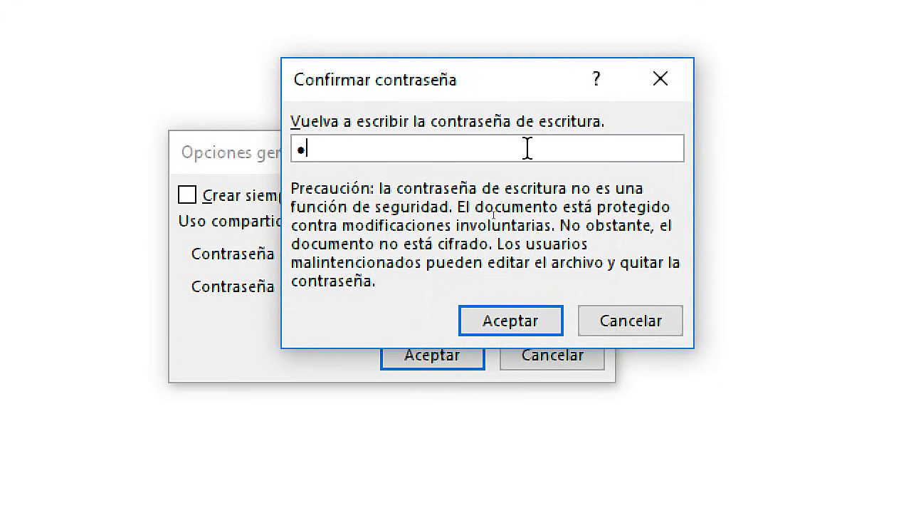
{"action": "left_click", "coordinate": [507, 318]}
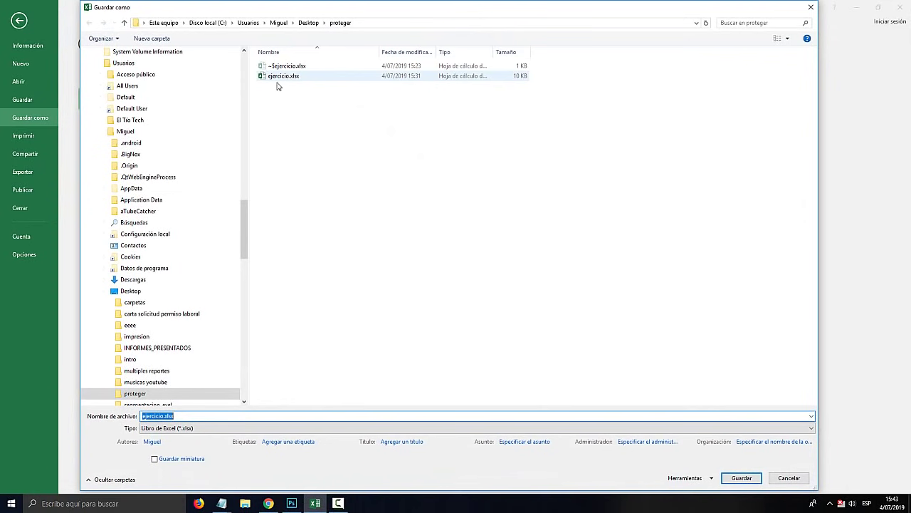
{"action": "left_click", "coordinate": [739, 480]}
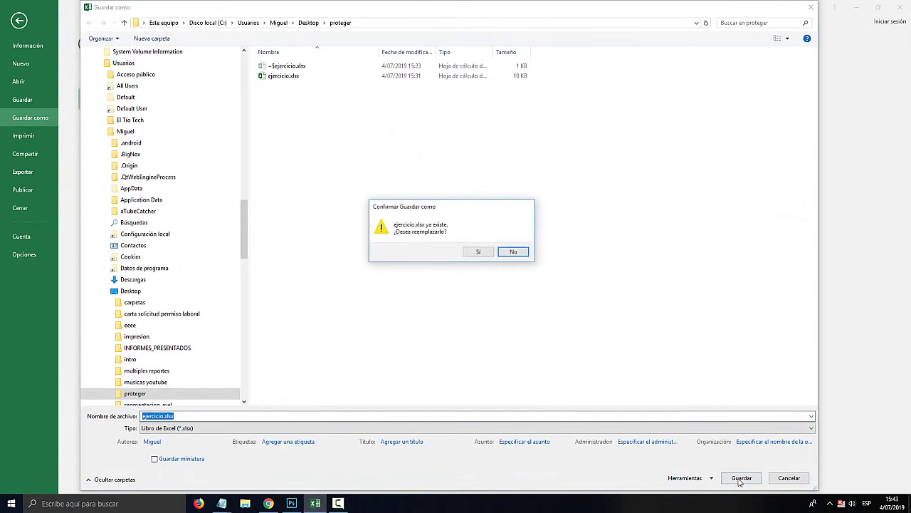
{"action": "left_click", "coordinate": [476, 253]}
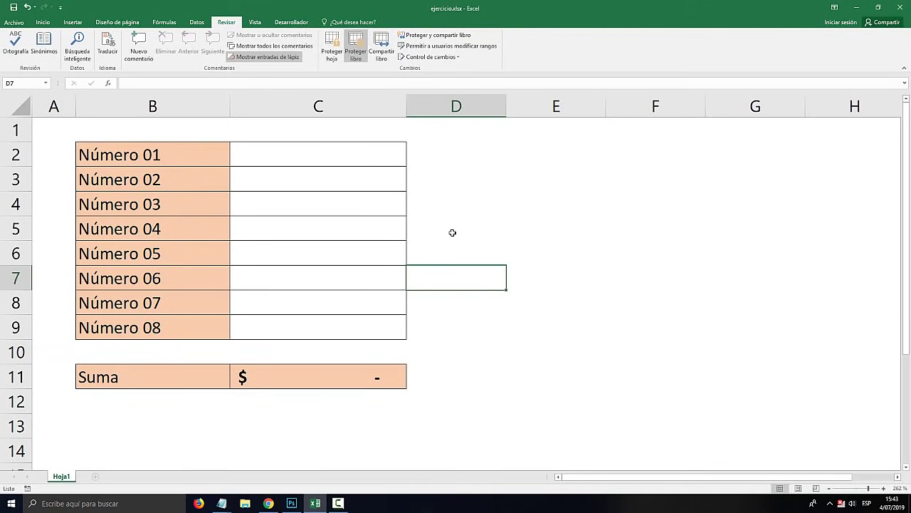
Close Excel and reopen ejercicio.xlsx from the proteger folder, reaching its password prompt
{"action": "left_click", "coordinate": [905, 7]}
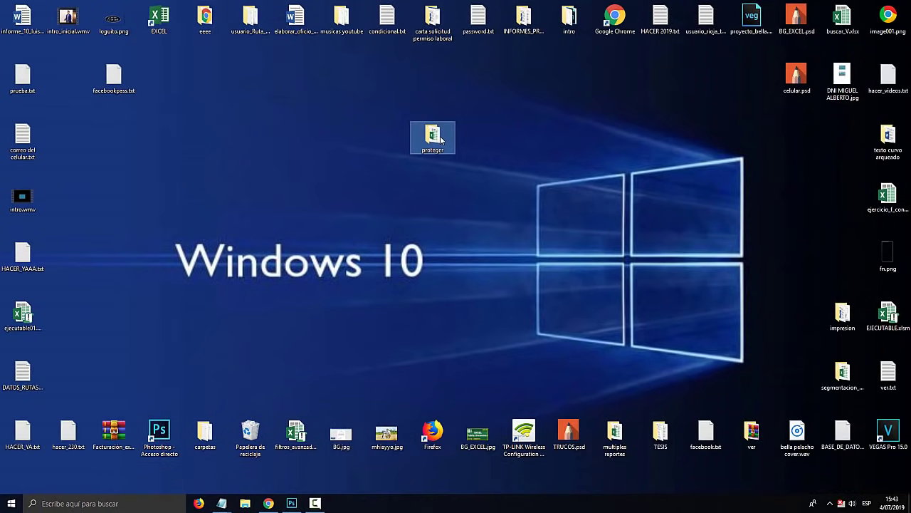
{"action": "double_click", "coordinate": [433, 139]}
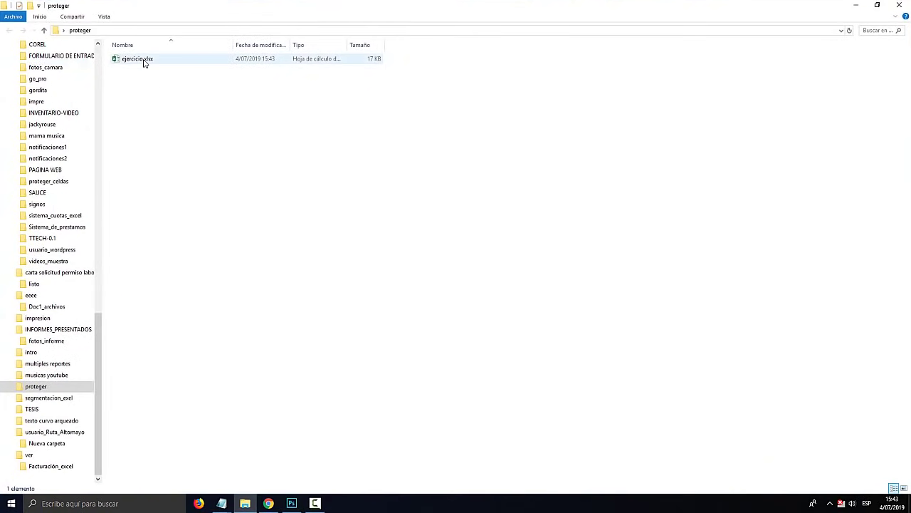
{"action": "double_click", "coordinate": [143, 60]}
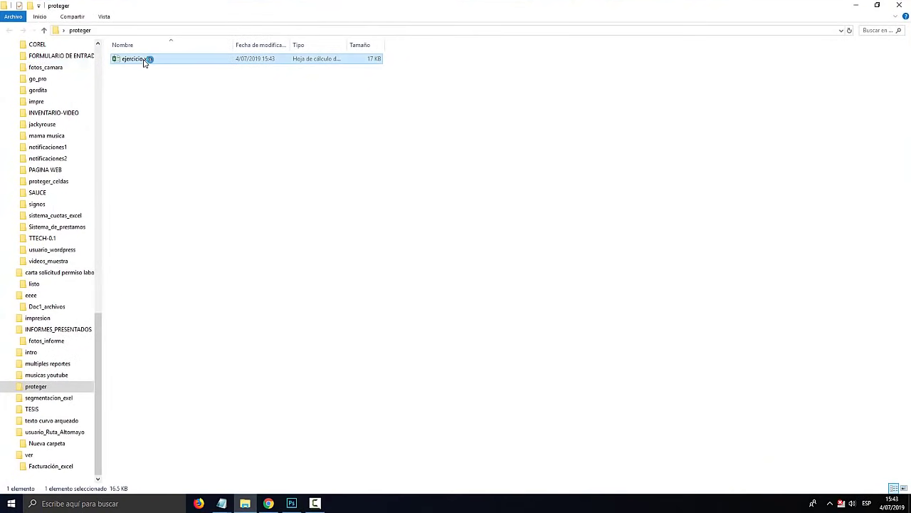
{"action": "left_click_drag", "start_coordinate": [472, 215], "coordinate": [446, 178]}
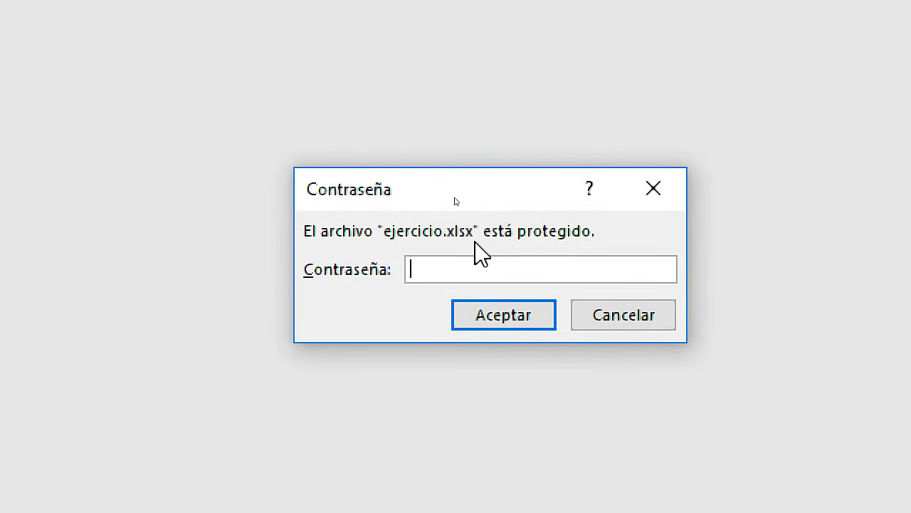
Enter the open password and open ejercicio.xlsx in Solo lectura (read-only) mode
{"action": "left_click", "coordinate": [493, 322]}
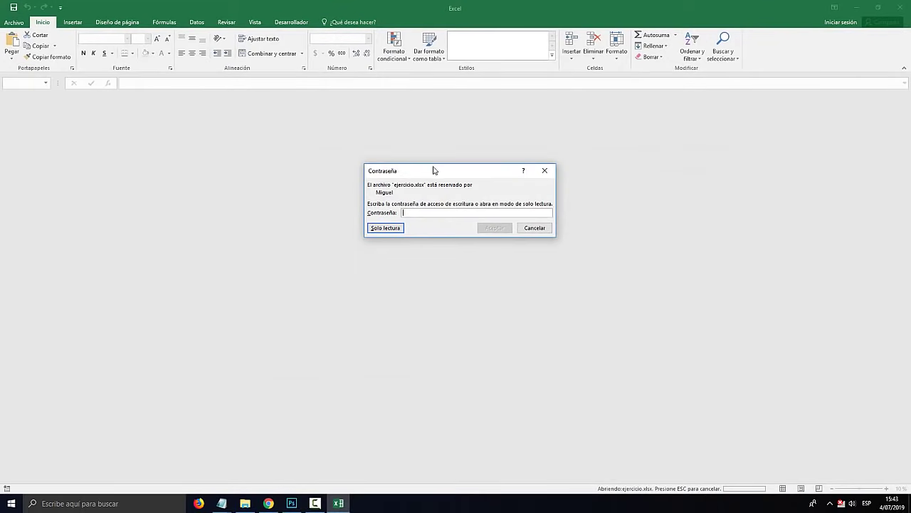
{"action": "left_click_drag", "start_coordinate": [433, 170], "coordinate": [420, 142]}
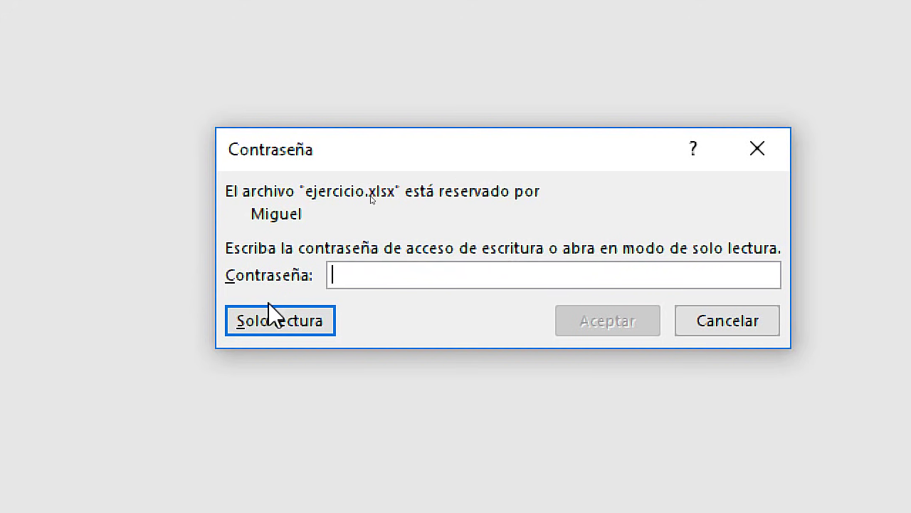
{"action": "left_click", "coordinate": [311, 323]}
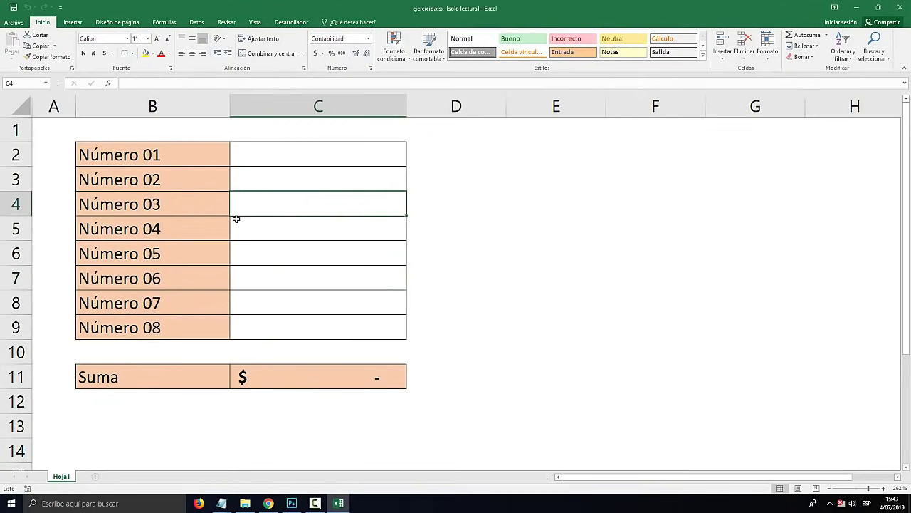
Clear the table cells and the Número 01 label, then type scratch text like 'dfgh' into several cells
{"action": "left_click_drag", "start_coordinate": [107, 178], "coordinate": [411, 403]}
{"action": "key", "text": "Delete"}
{"action": "left_click", "coordinate": [164, 158]}
{"action": "key", "text": "Delete"}
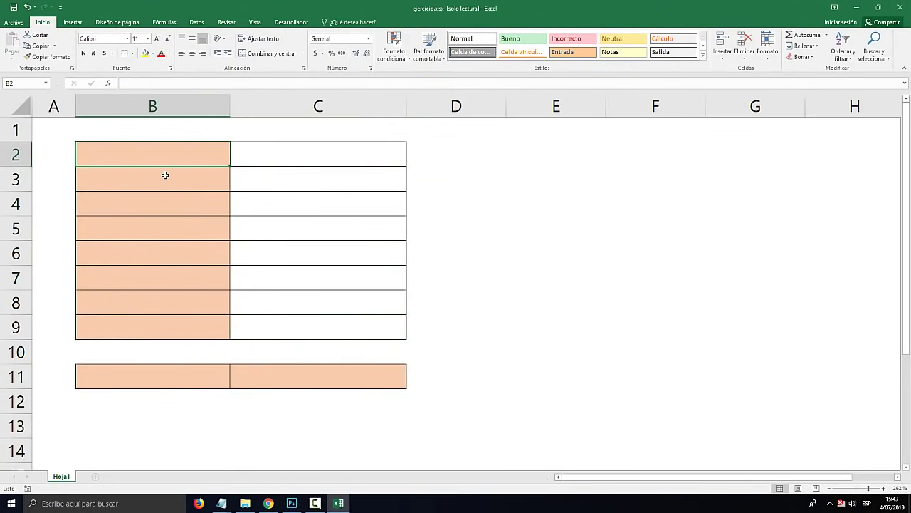
{"action": "left_click", "coordinate": [556, 253]}
{"action": "type", "text": "dfgh"}
{"action": "left_click", "coordinate": [556, 352]}
{"action": "type", "text": "gfhghgh"}
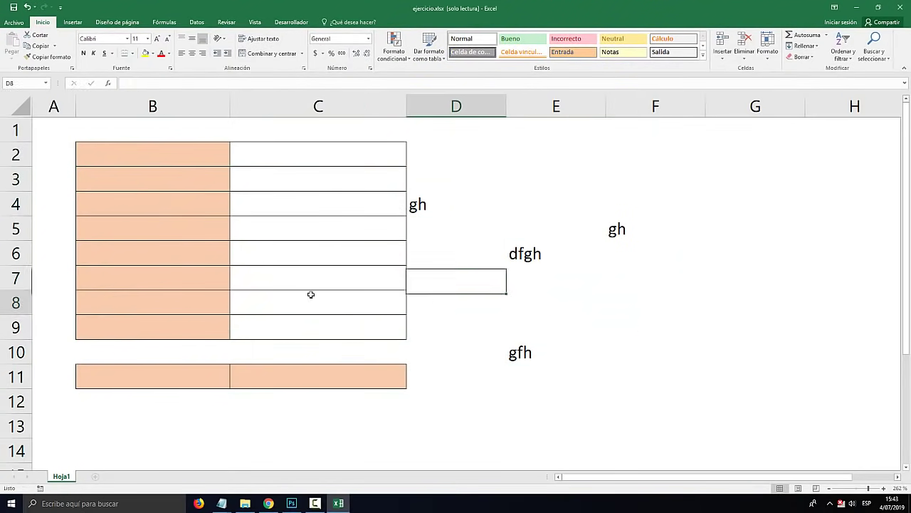
{"action": "left_click", "coordinate": [543, 185]}
{"action": "type", "text": "dfgh"}
{"action": "left_click", "coordinate": [318, 229]}
{"action": "type", "text": "gh"}
{"action": "left_click", "coordinate": [339, 204]}
{"action": "type", "text": "dfgh"}
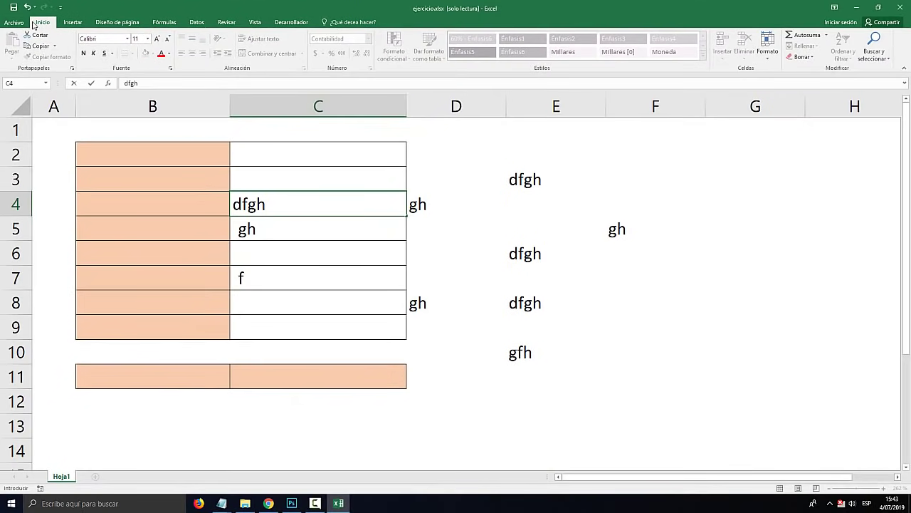
Try saving over ejercicio.xlsx, dismiss the read-only error, and close the workbook
{"action": "left_click", "coordinate": [19, 24]}
{"action": "left_click", "coordinate": [30, 117]}
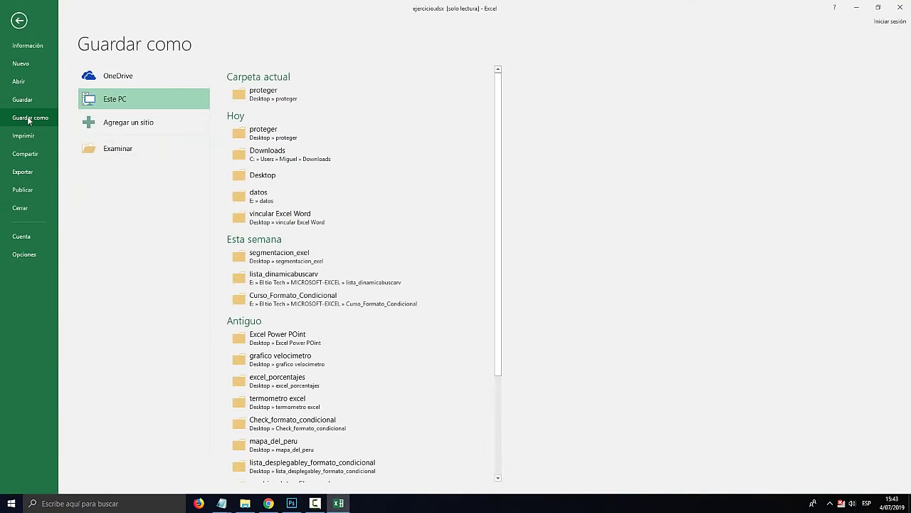
{"action": "left_click", "coordinate": [117, 148]}
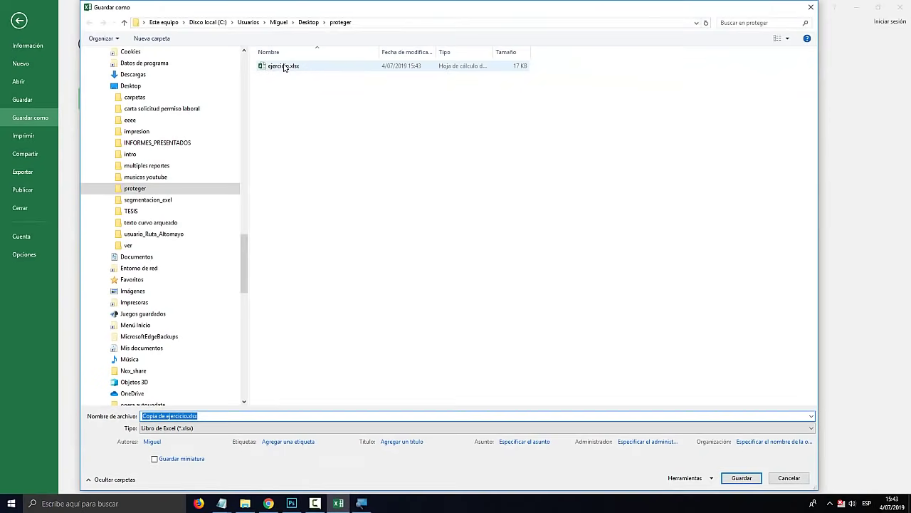
{"action": "left_click", "coordinate": [284, 66]}
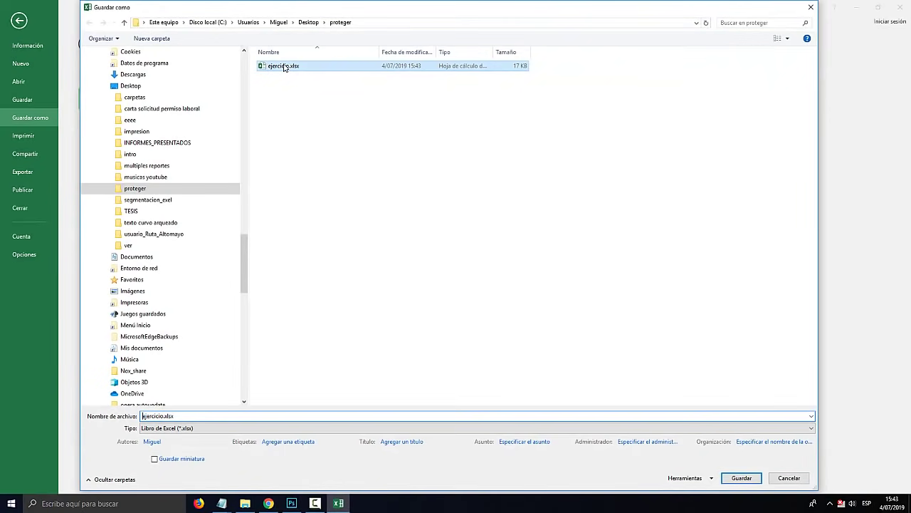
{"action": "double_click", "coordinate": [284, 66]}
{"action": "left_click", "coordinate": [472, 251]}
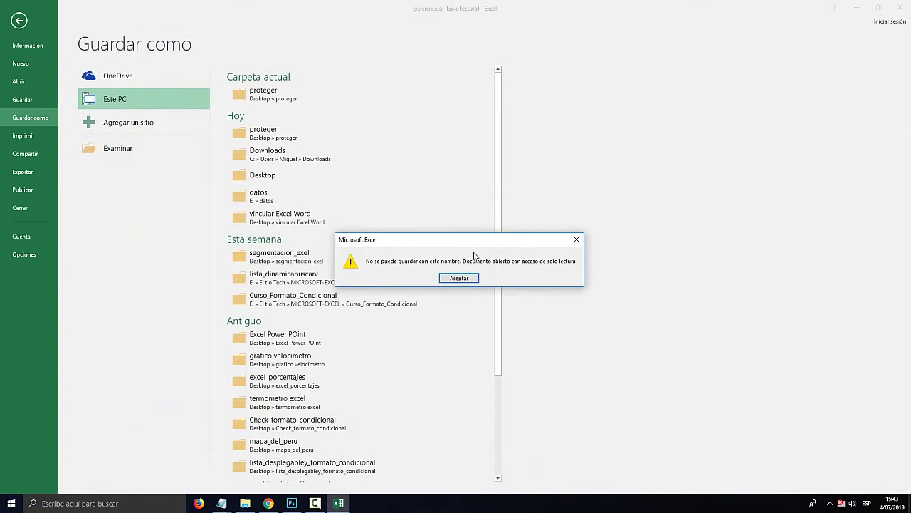
{"action": "left_click_drag", "start_coordinate": [457, 240], "coordinate": [524, 249]}
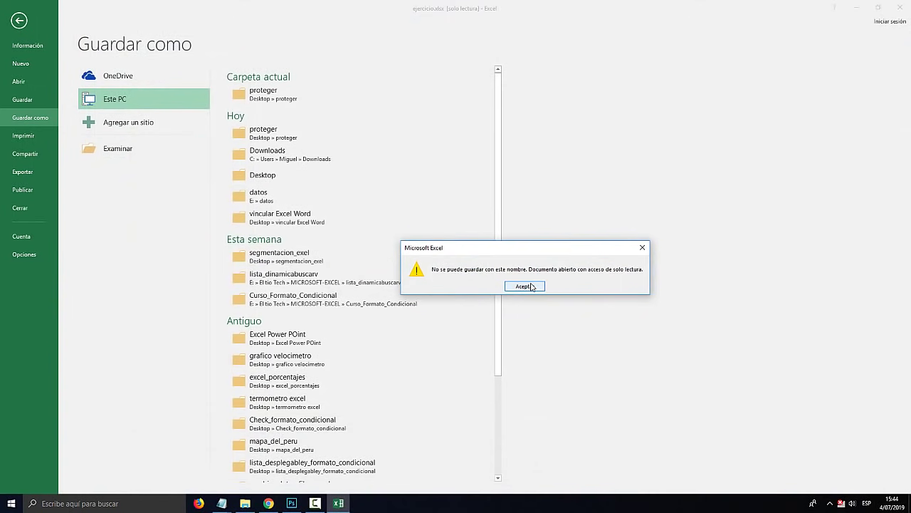
{"action": "left_click", "coordinate": [525, 287]}
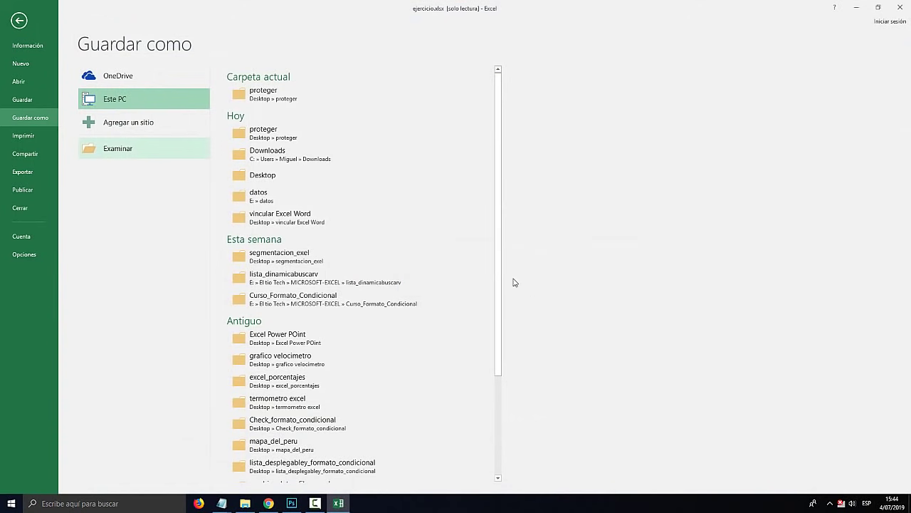
{"action": "key", "text": "Escape"}
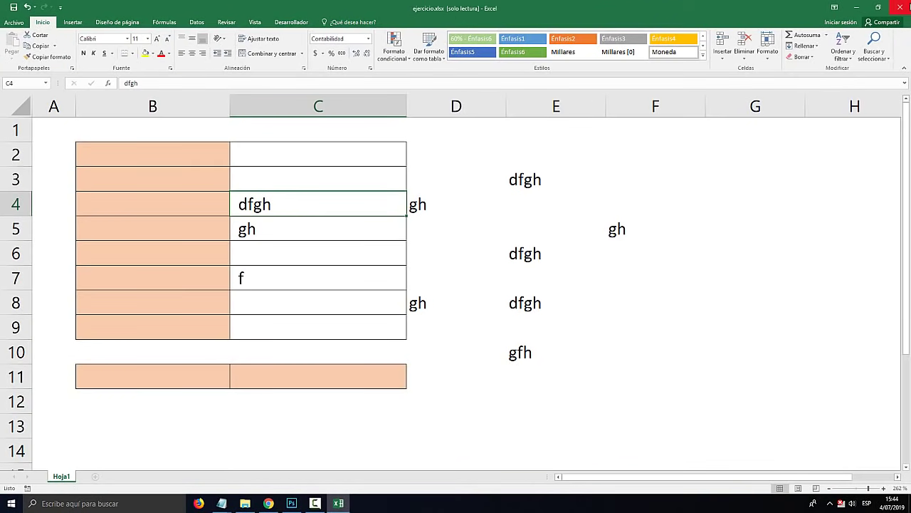
{"action": "left_click", "coordinate": [901, 7]}
Discard changes, reopen ejercicio.xlsx, and enter both the open and write passwords
{"action": "left_click", "coordinate": [460, 265]}
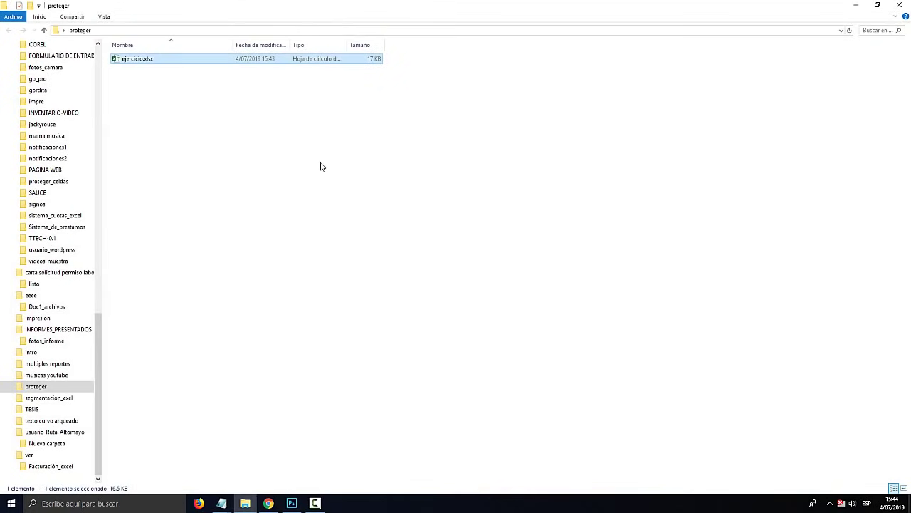
{"action": "double_click", "coordinate": [147, 62]}
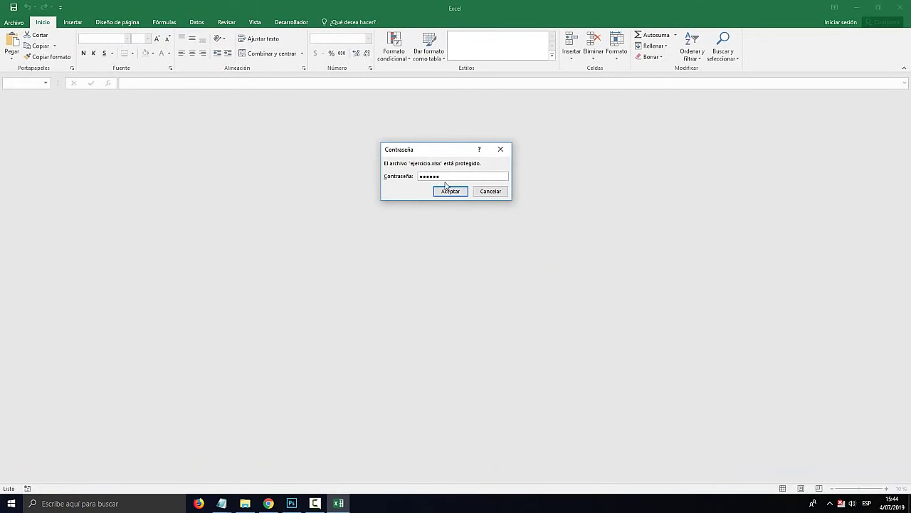
{"action": "left_click", "coordinate": [449, 190]}
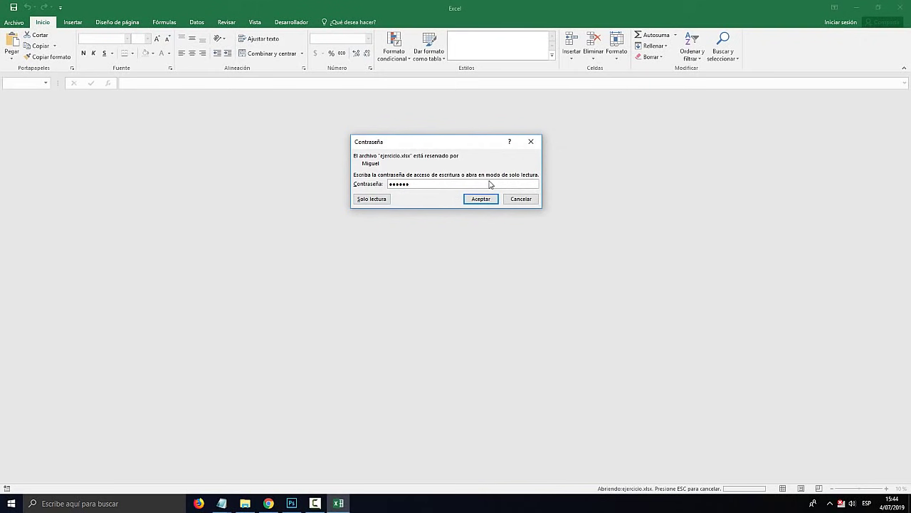
{"action": "left_click", "coordinate": [481, 198]}
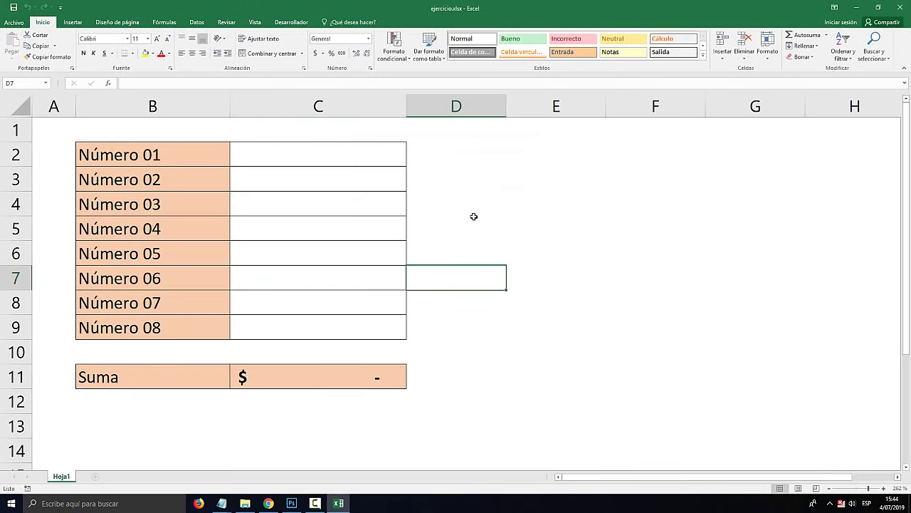
Type scratch text ('sdfasdf', 'asdf', 'sdf', 'df') into cells in columns B, C and E
{"action": "left_click", "coordinate": [181, 303]}
{"action": "type", "text": "sdfasdf"}
{"action": "left_click", "coordinate": [321, 282]}
{"action": "type", "text": "asdf"}
{"action": "left_click", "coordinate": [153, 227]}
{"action": "type", "text": "sdf"}
{"action": "left_click", "coordinate": [152, 155]}
{"action": "type", "text": "df"}
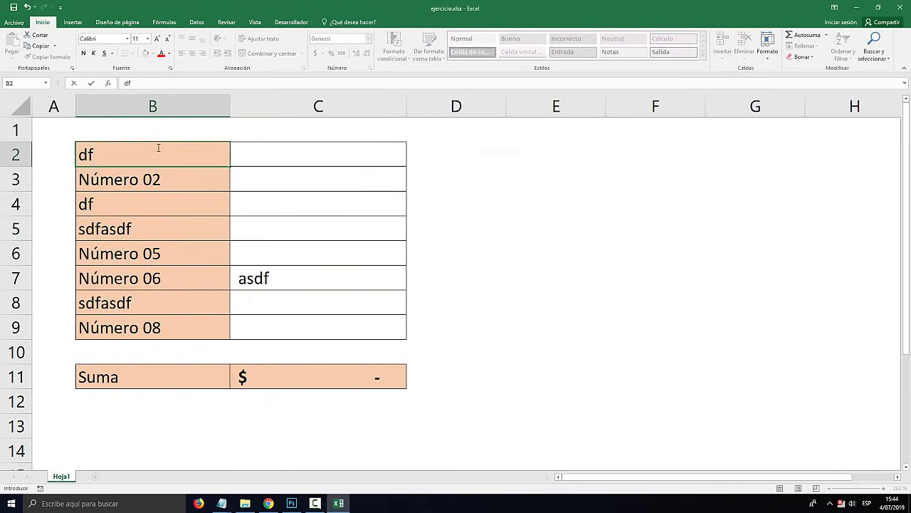
{"action": "left_click", "coordinate": [556, 204]}
{"action": "type", "text": "asdf"}
{"action": "left_click", "coordinate": [152, 254]}
{"action": "type", "text": "asdf"}
{"action": "left_click", "coordinate": [479, 287]}
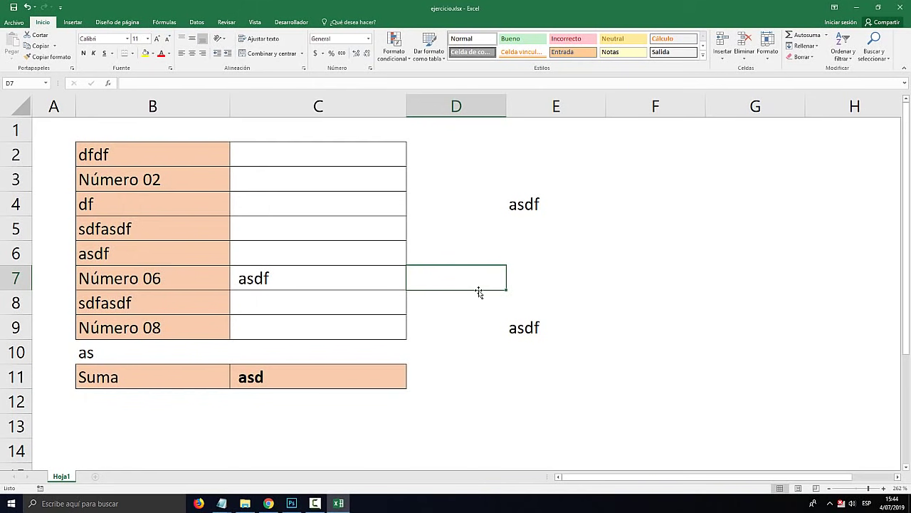
Launch Excel from Windows search and create a new blank workbook
{"action": "left_click", "coordinate": [86, 504]}
{"action": "type", "text": "excel"}
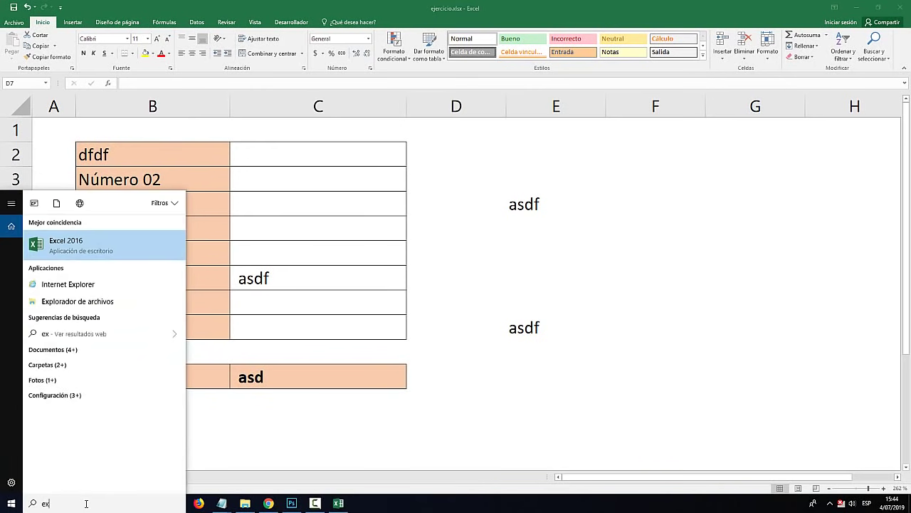
{"action": "key", "text": "Return"}
{"action": "left_click", "coordinate": [288, 213]}
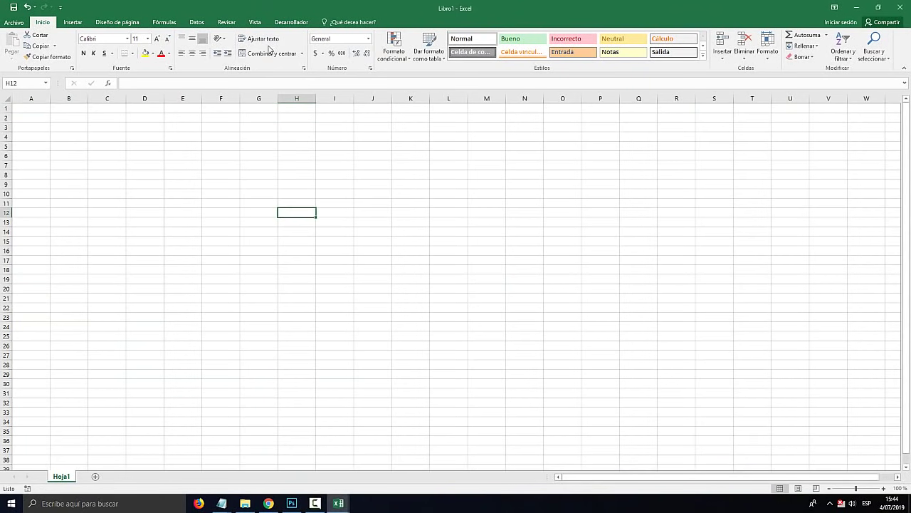
Protect Libro1's sheet via Revisar > Proteger hoja with a password
{"action": "left_click", "coordinate": [223, 24]}
{"action": "left_click", "coordinate": [331, 49]}
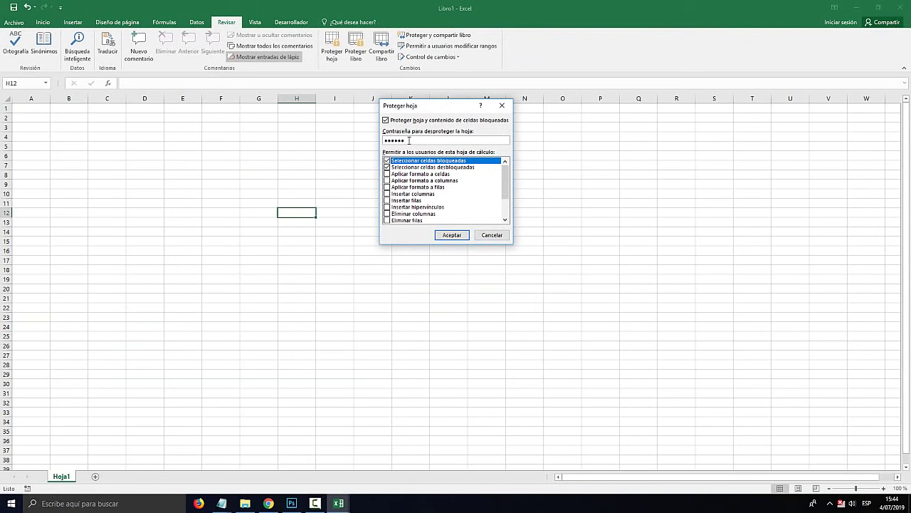
{"action": "left_click", "coordinate": [452, 235]}
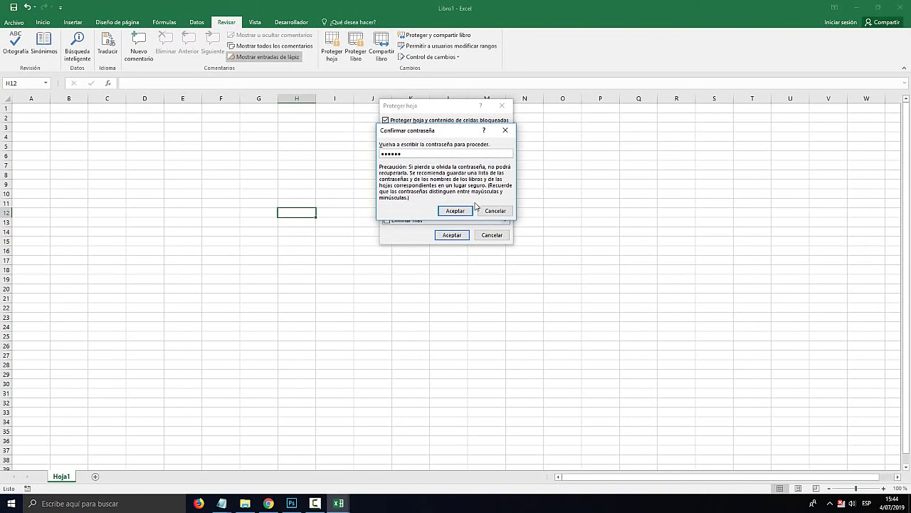
Confirm the sheet password, check that row insert/delete is disabled, then begin Desproteger hoja
{"action": "left_click", "coordinate": [455, 210]}
{"action": "right_click", "coordinate": [6, 228]}
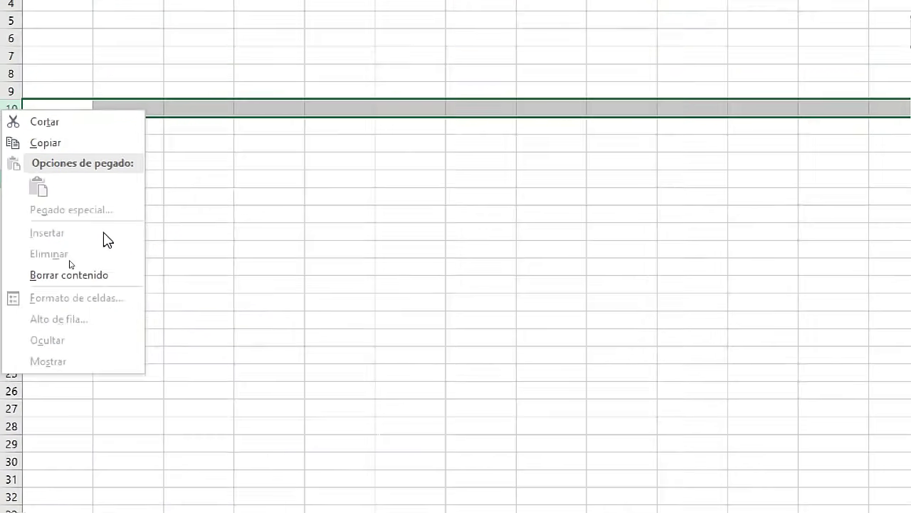
{"action": "left_click", "coordinate": [299, 248]}
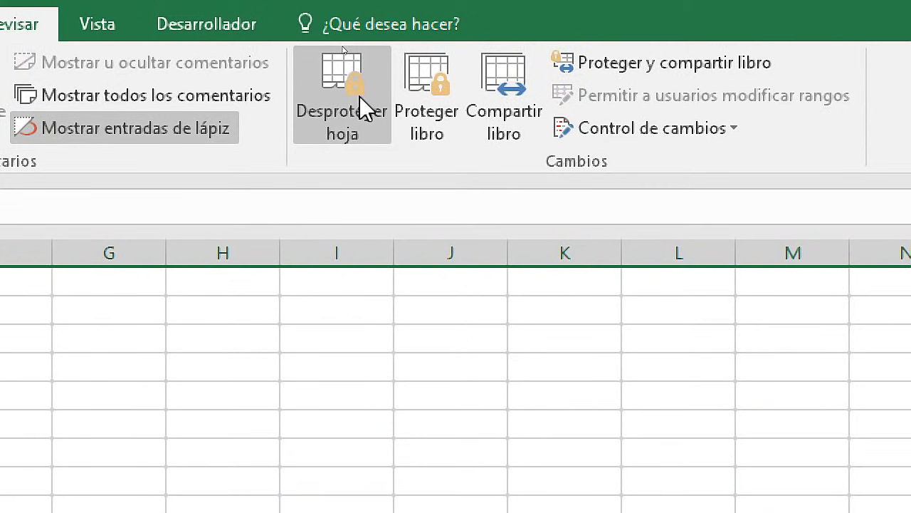
{"action": "left_click", "coordinate": [344, 47]}
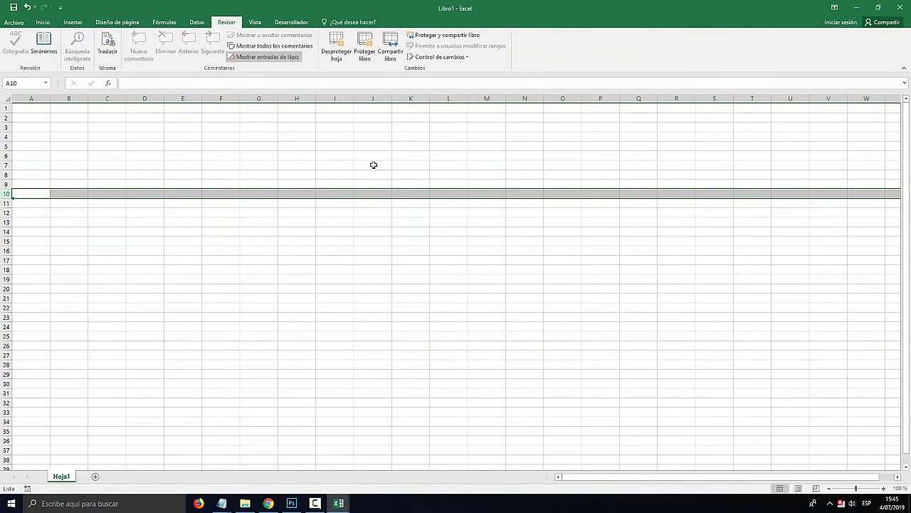